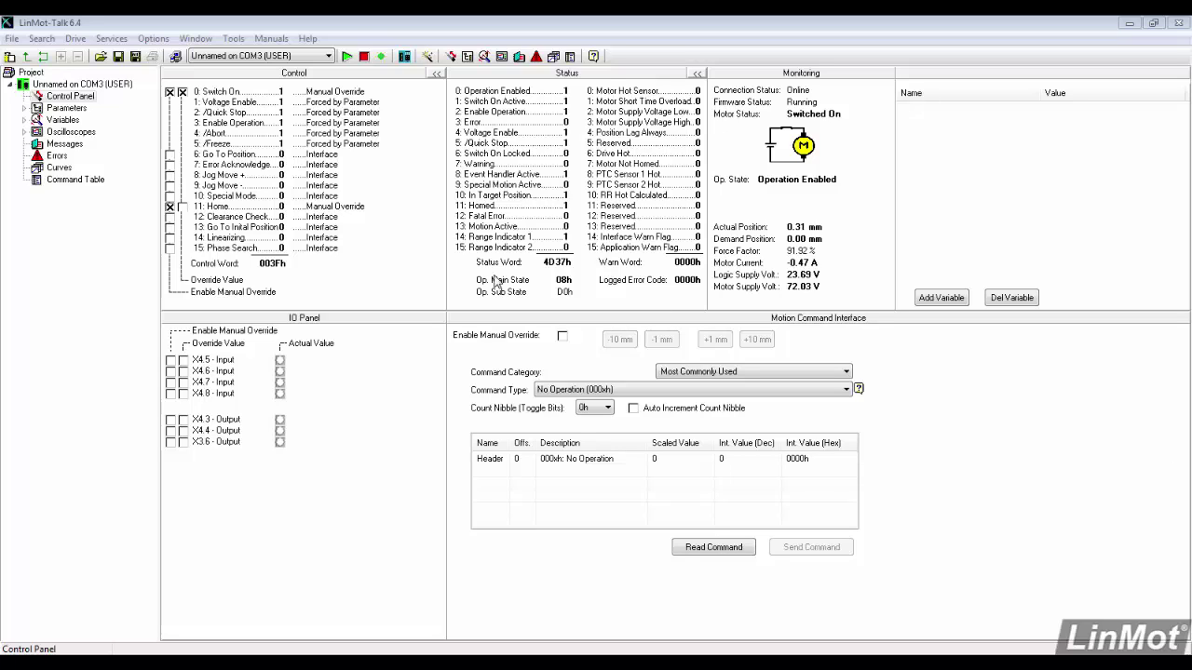
Inspect the Joined Curve, curve 8, in the drive's curve list
click(60, 169)
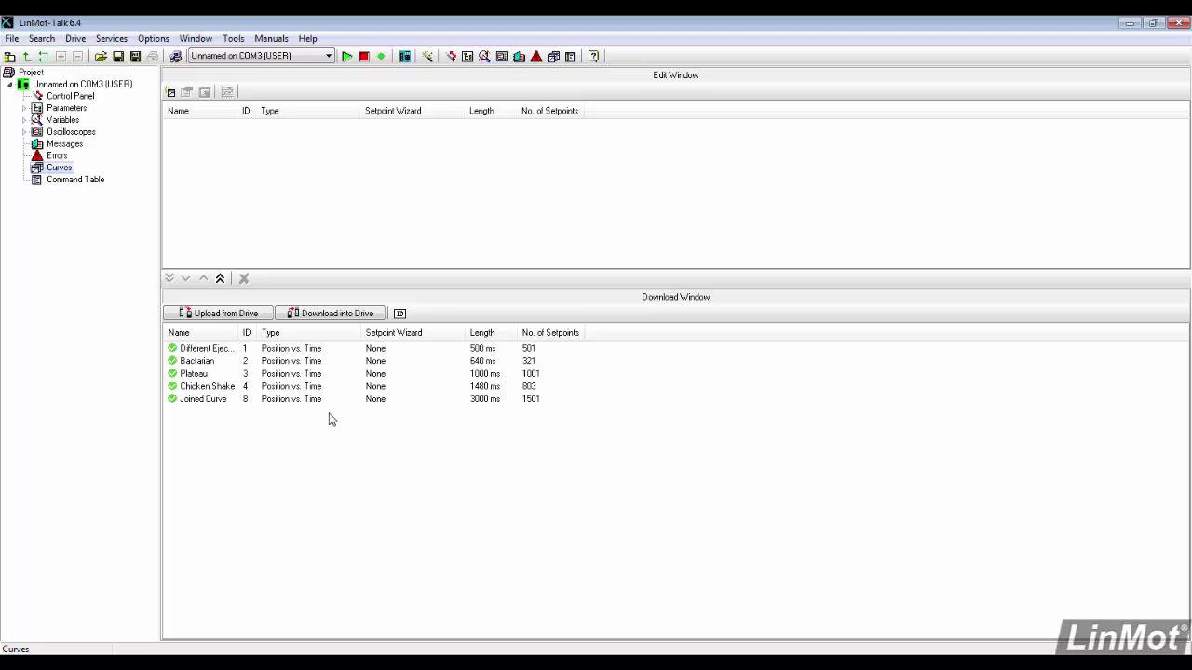
click(337, 402)
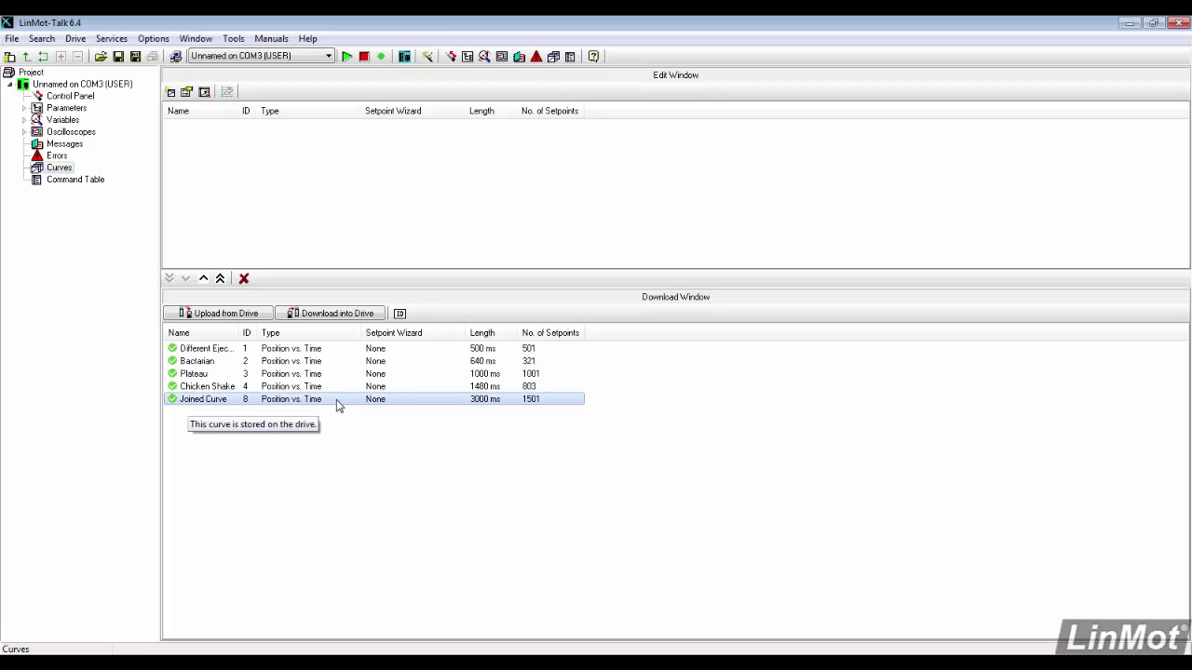
click(74, 97)
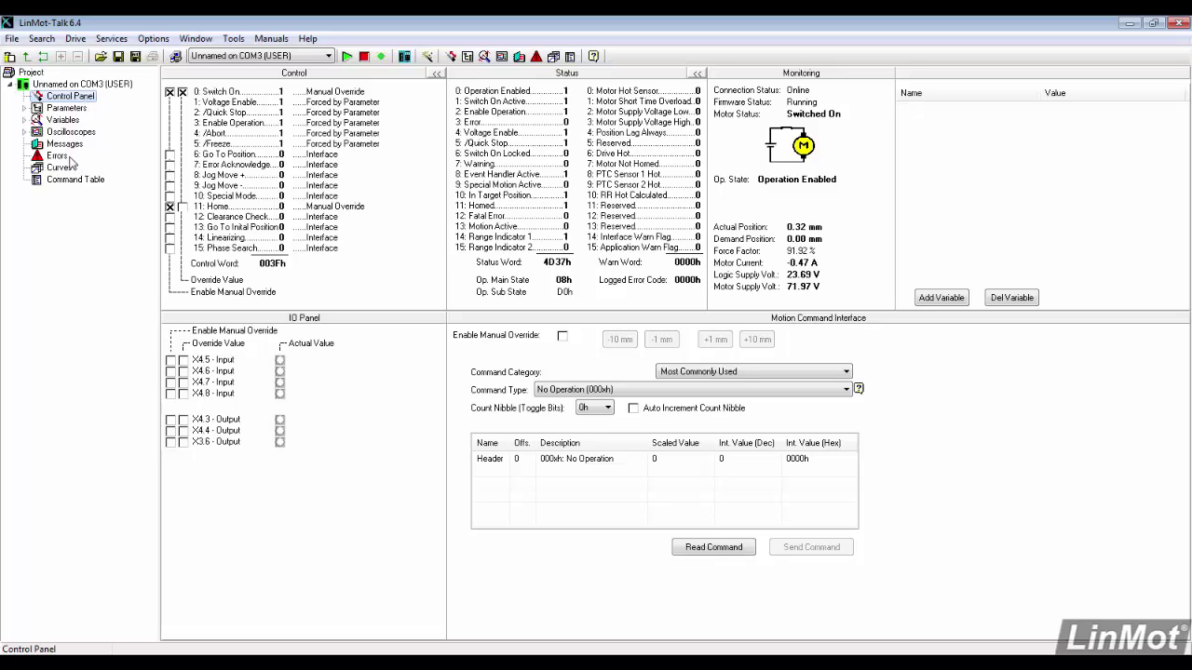
Set the Default oscilloscope's recording time to 3577 ms
click(68, 135)
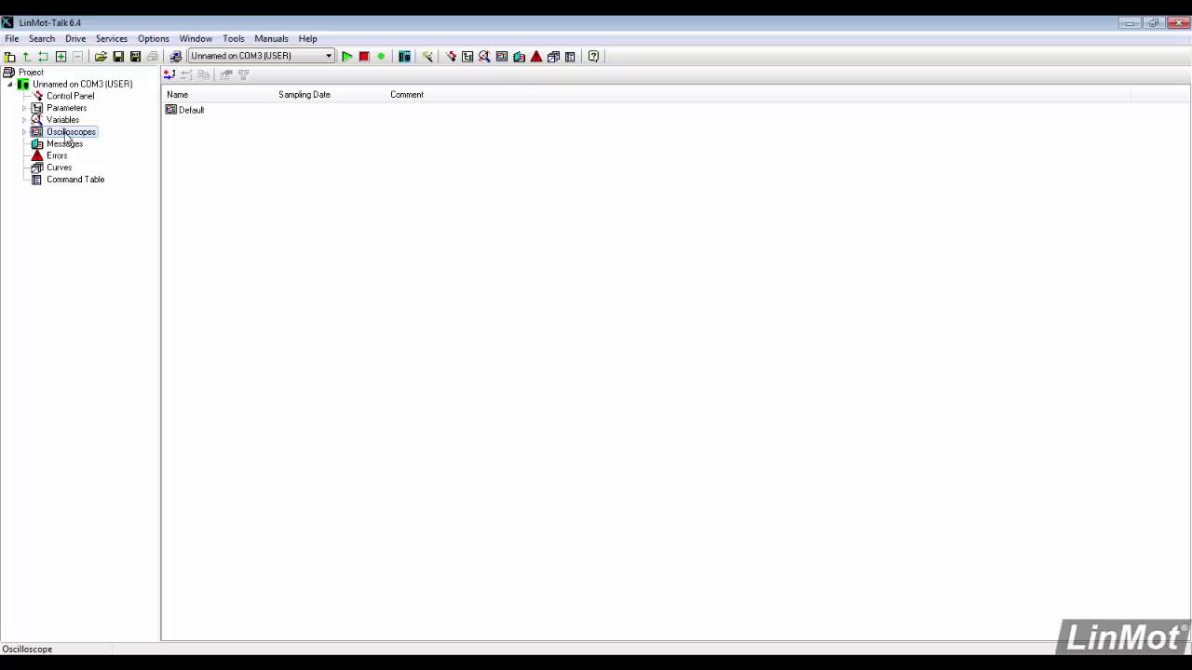
click(188, 112)
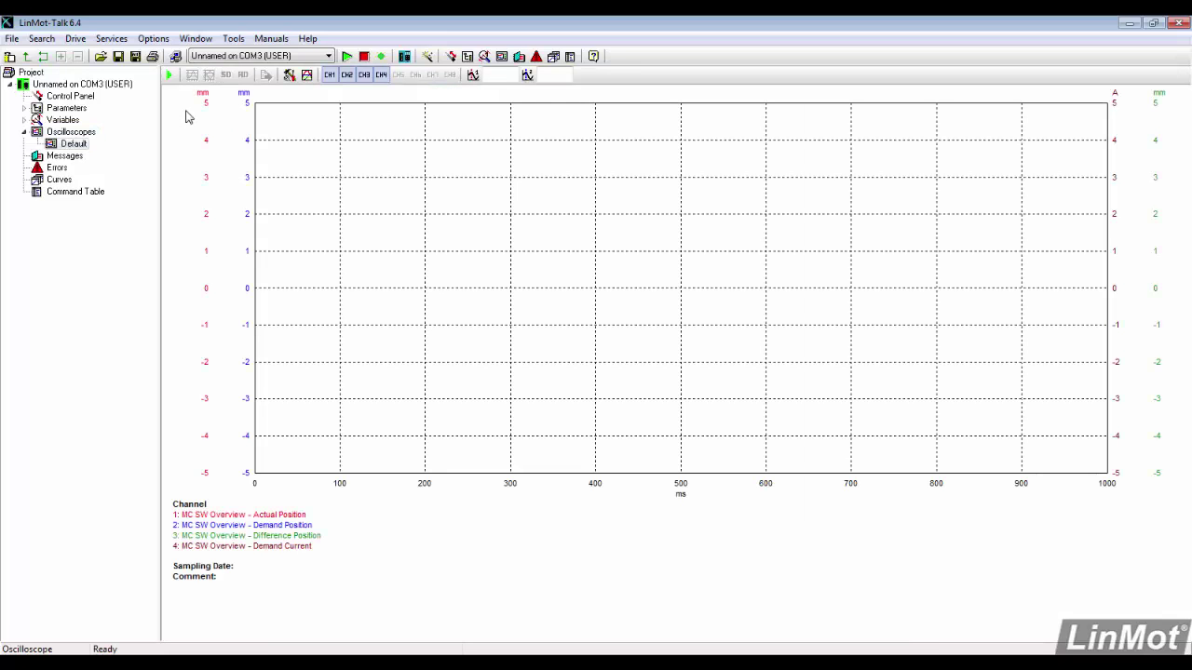
click(289, 75)
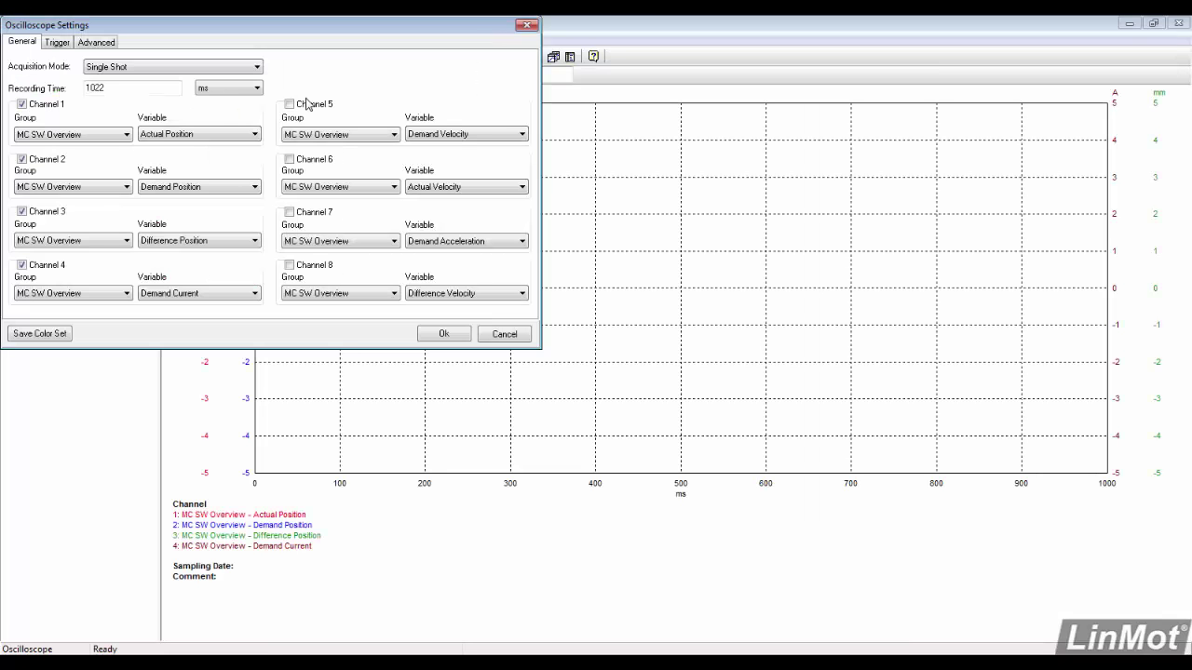
double_click(147, 89)
text(32)
Trigger the recording on condition A, a Demand Position rising edge at 10 mm
click(58, 43)
click(124, 67)
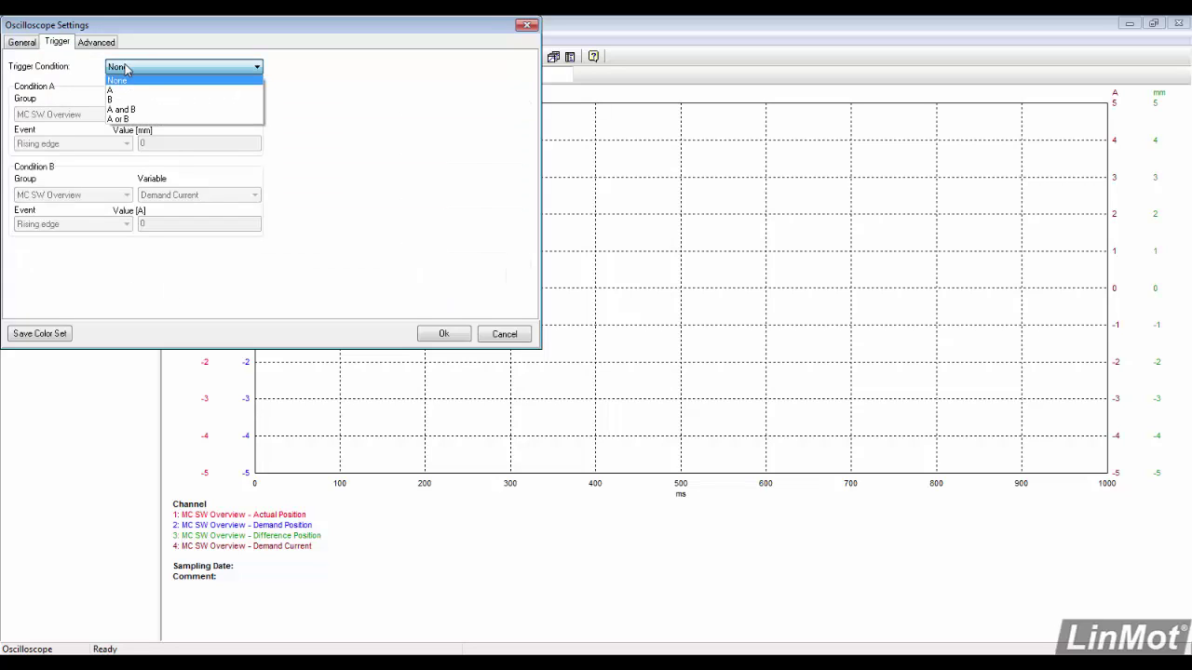
click(119, 91)
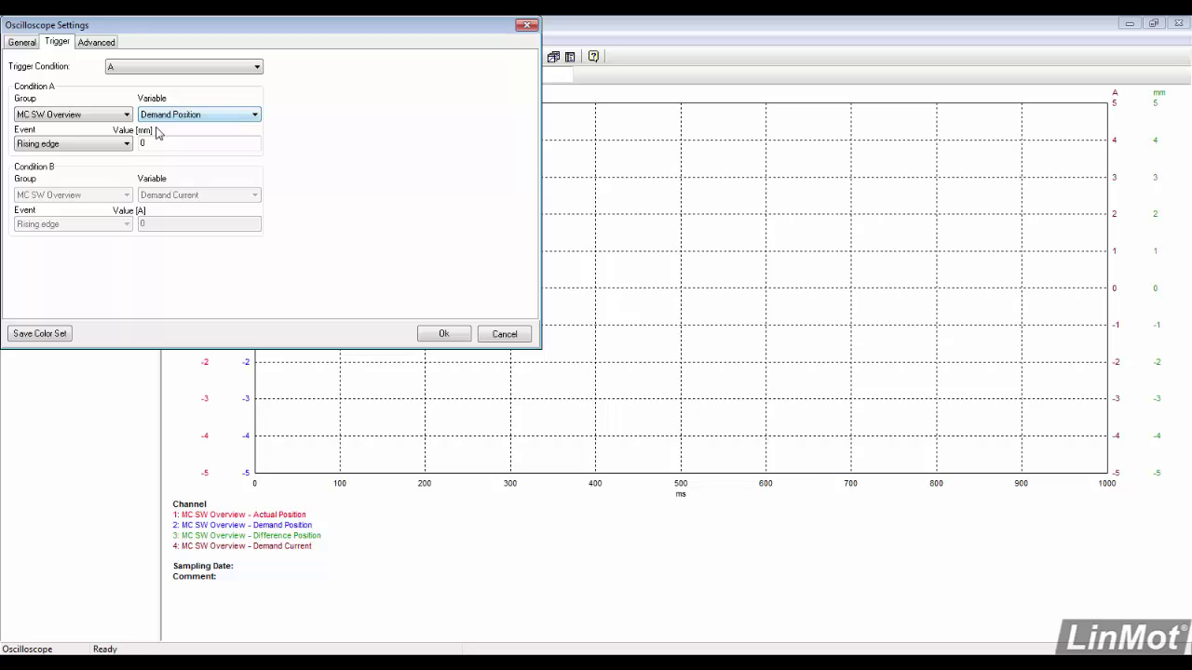
click(159, 143)
text(10)
click(20, 42)
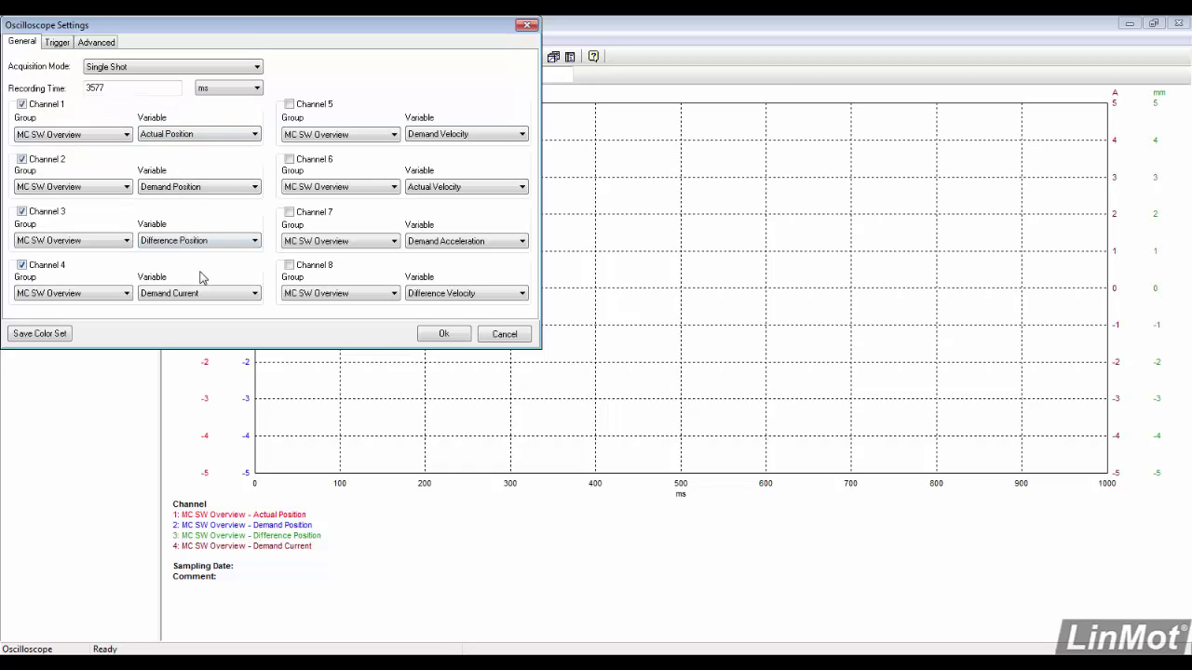
Apply the settings, arm the oscilloscope, and override input X4.6 on to start the motion
click(448, 337)
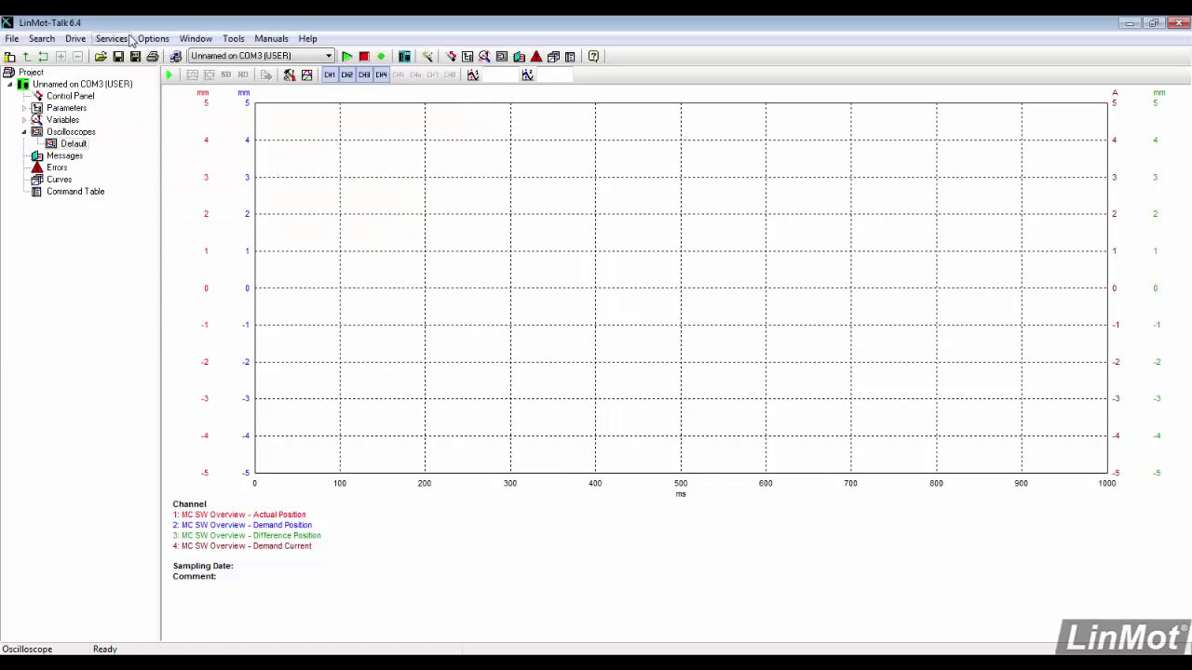
click(168, 76)
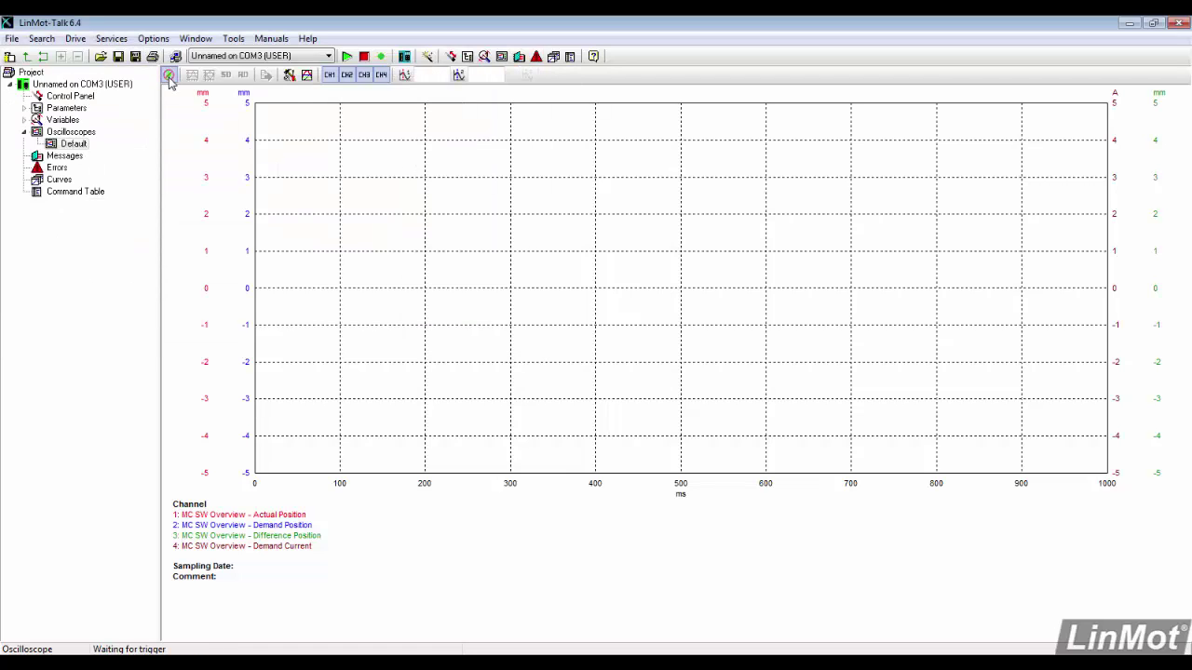
click(451, 56)
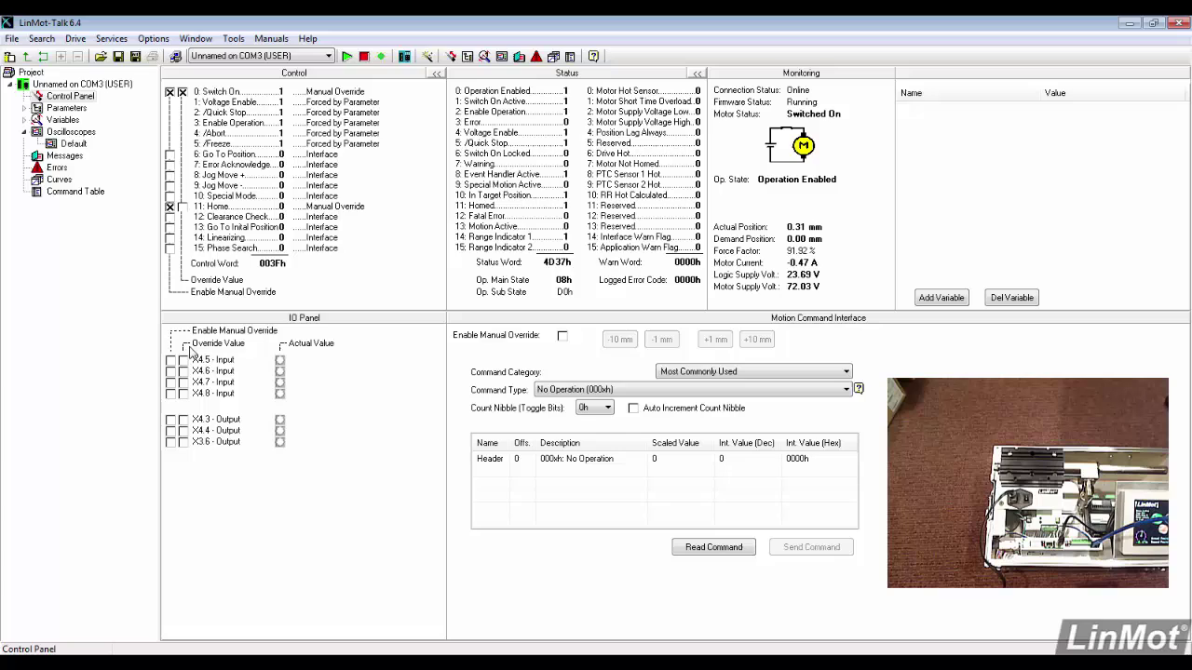
click(170, 372)
click(183, 372)
Open the Default recording and fit all traces, scaling same-unit channels identically
click(73, 133)
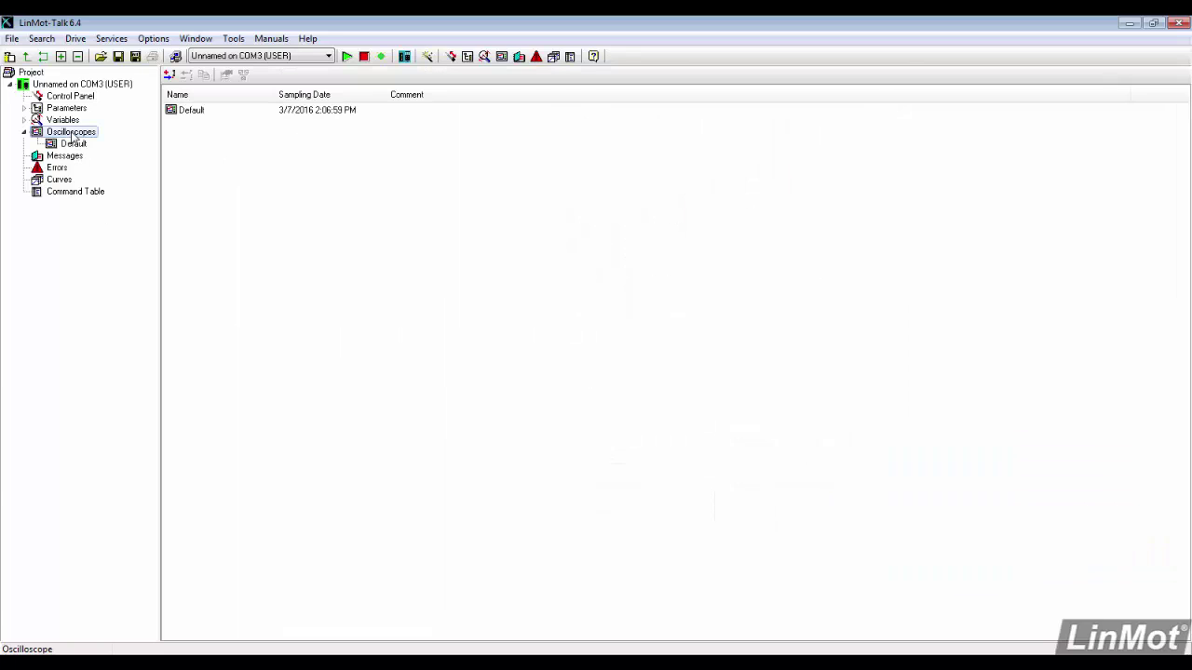
double_click(196, 114)
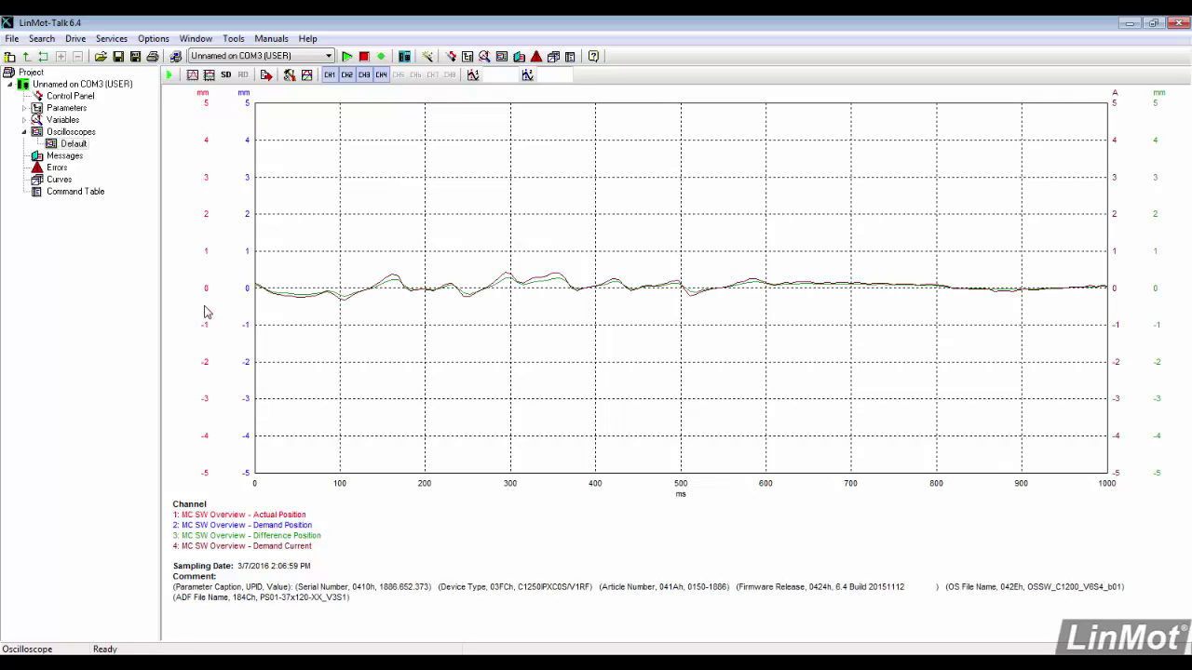
click(192, 76)
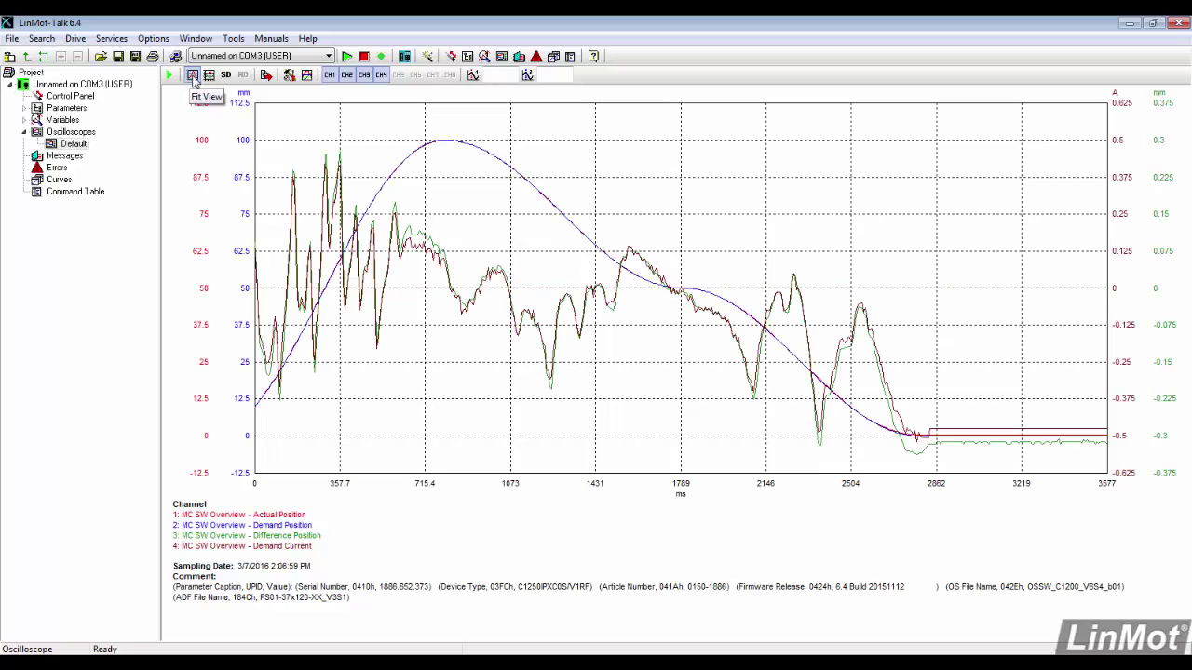
click(209, 78)
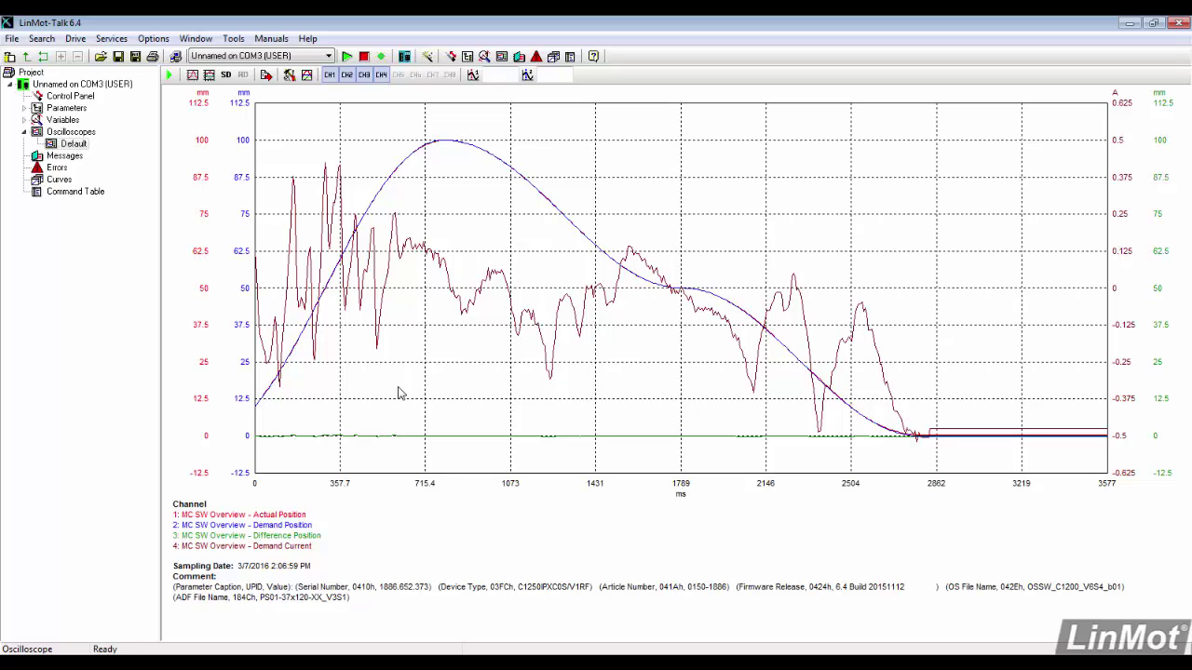
Duplicate the Default recording and open Default_copy
click(82, 132)
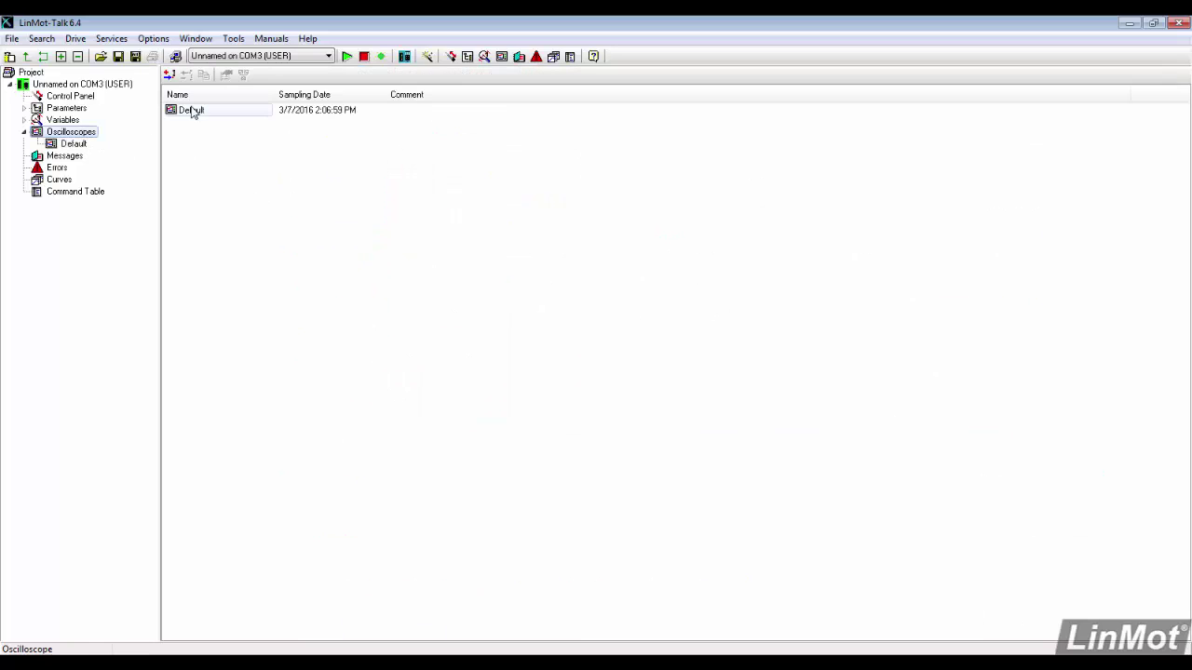
right_click(194, 111)
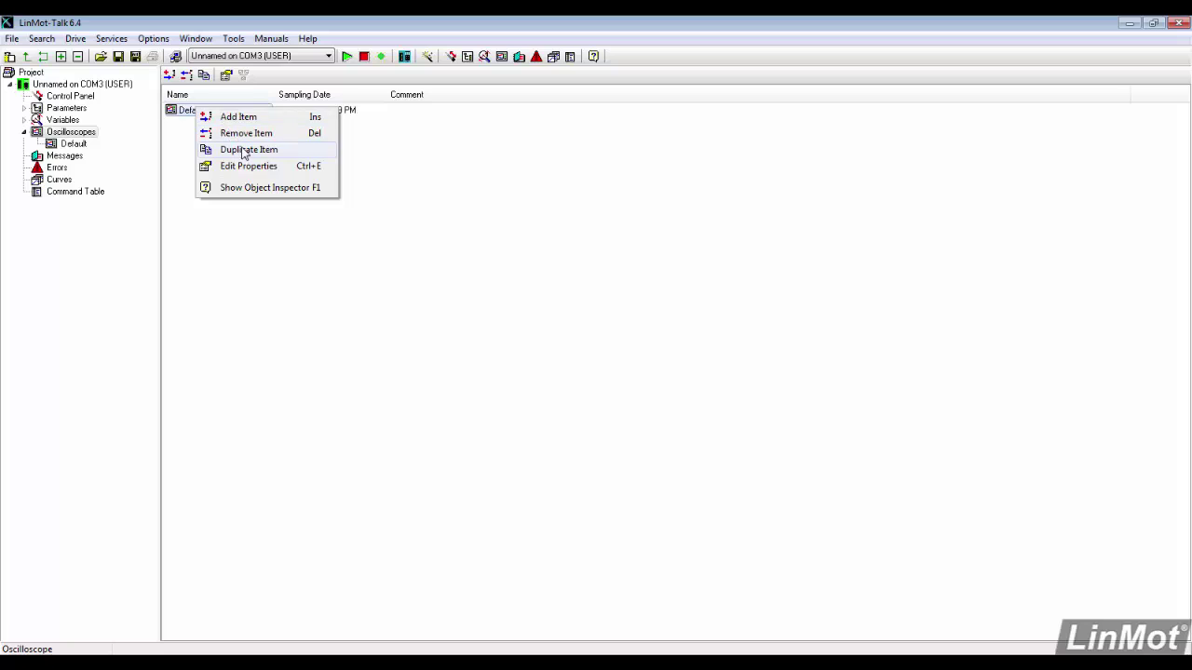
click(247, 150)
double_click(212, 130)
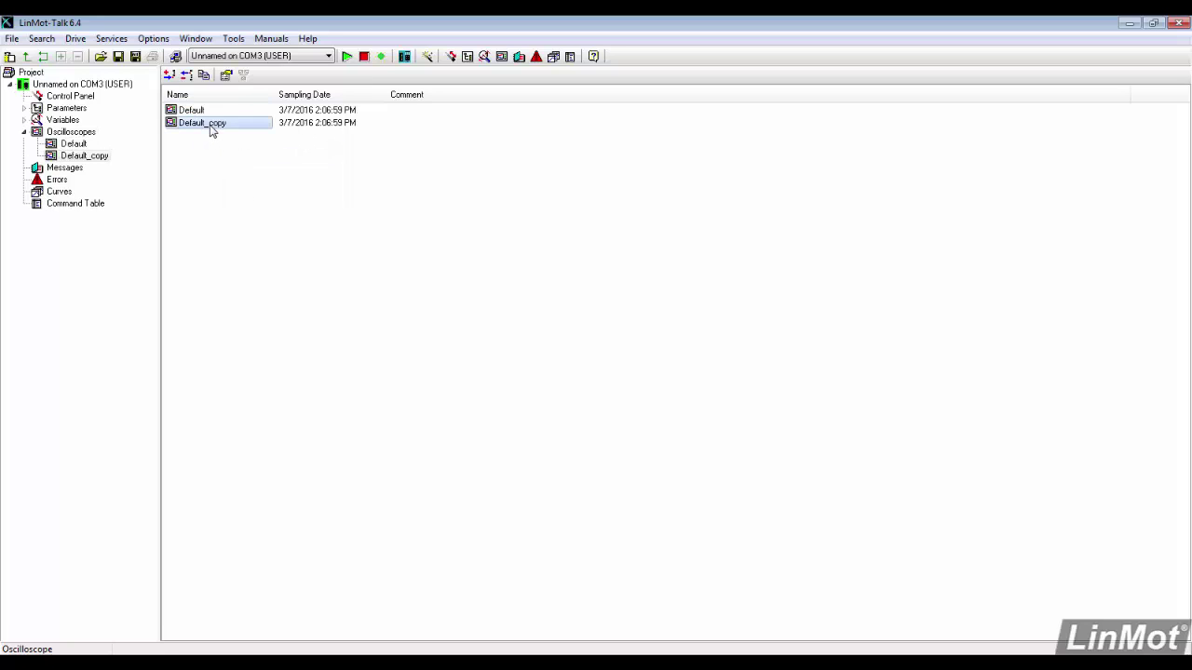
Give Default_copy single-shot acquisition with a 10 % pretrigger
click(290, 74)
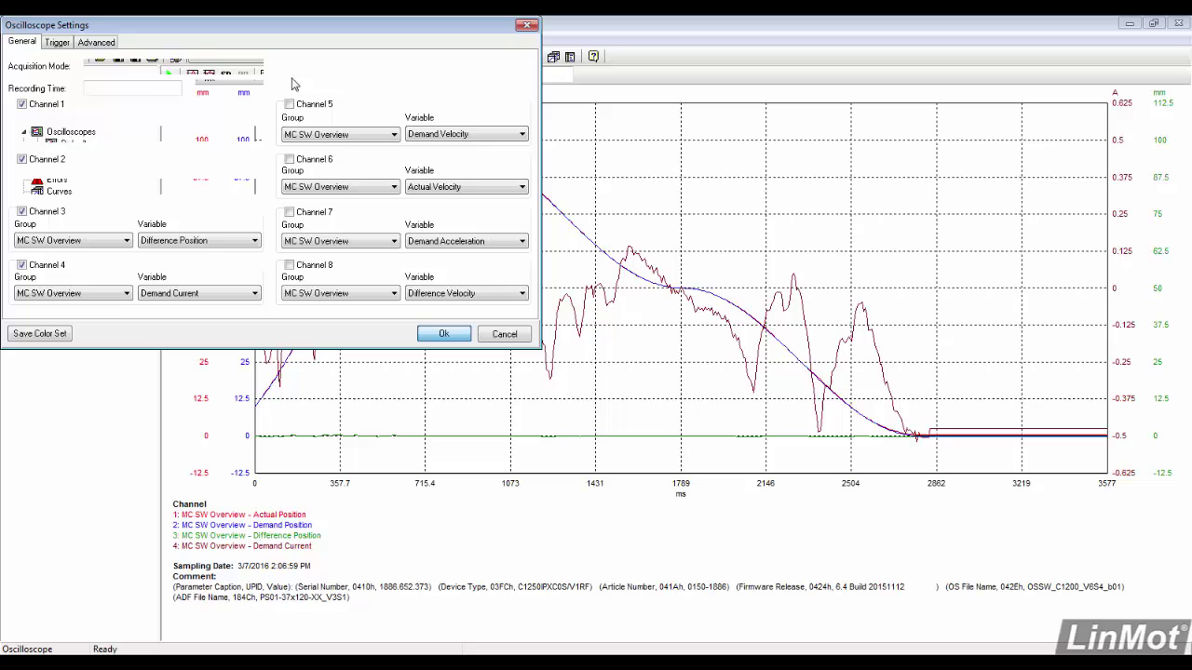
click(111, 67)
click(120, 89)
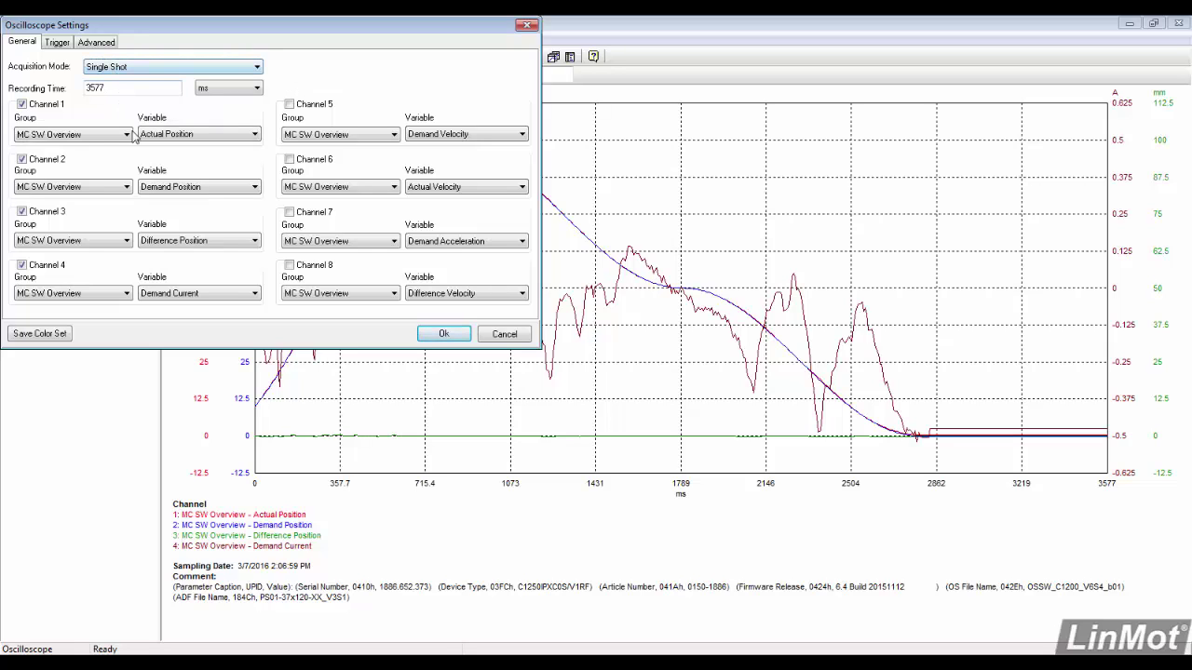
click(93, 42)
click(14, 67)
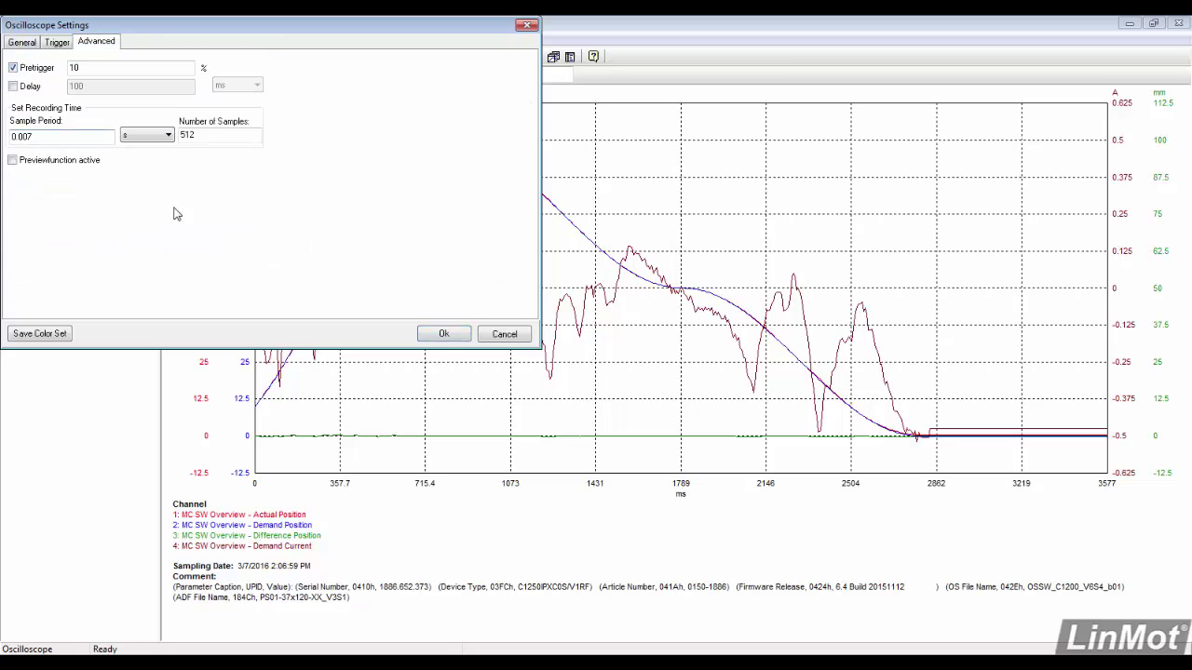
click(452, 334)
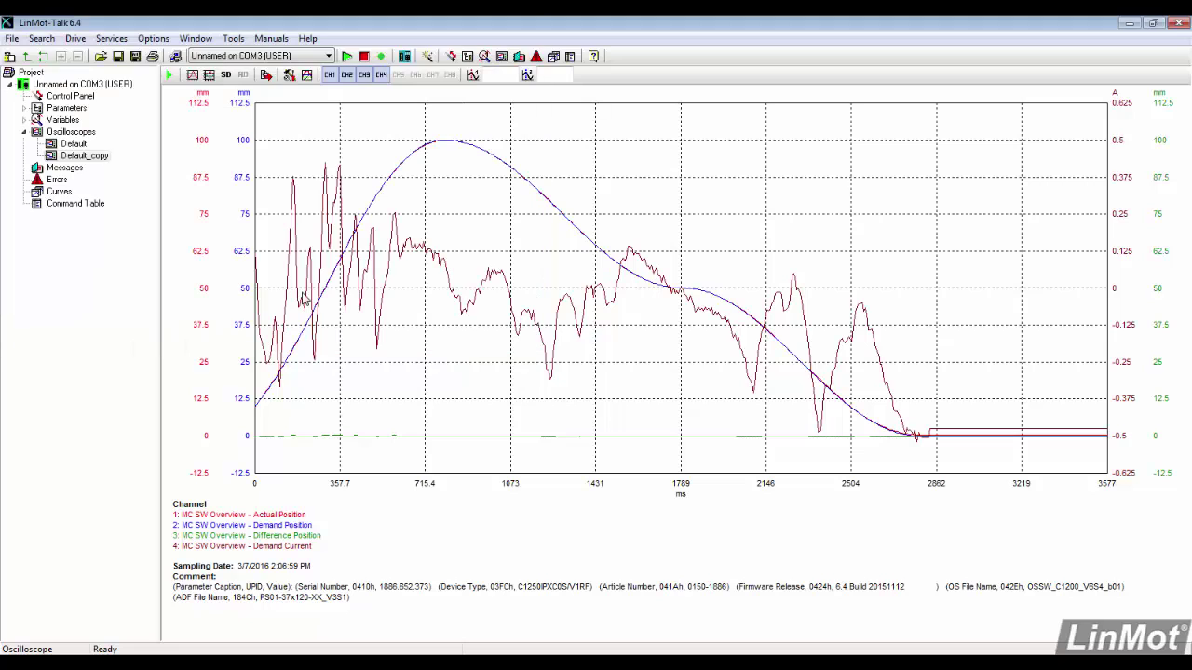
Arm the oscilloscope and switch on input X4.6 to trigger the recording
click(168, 77)
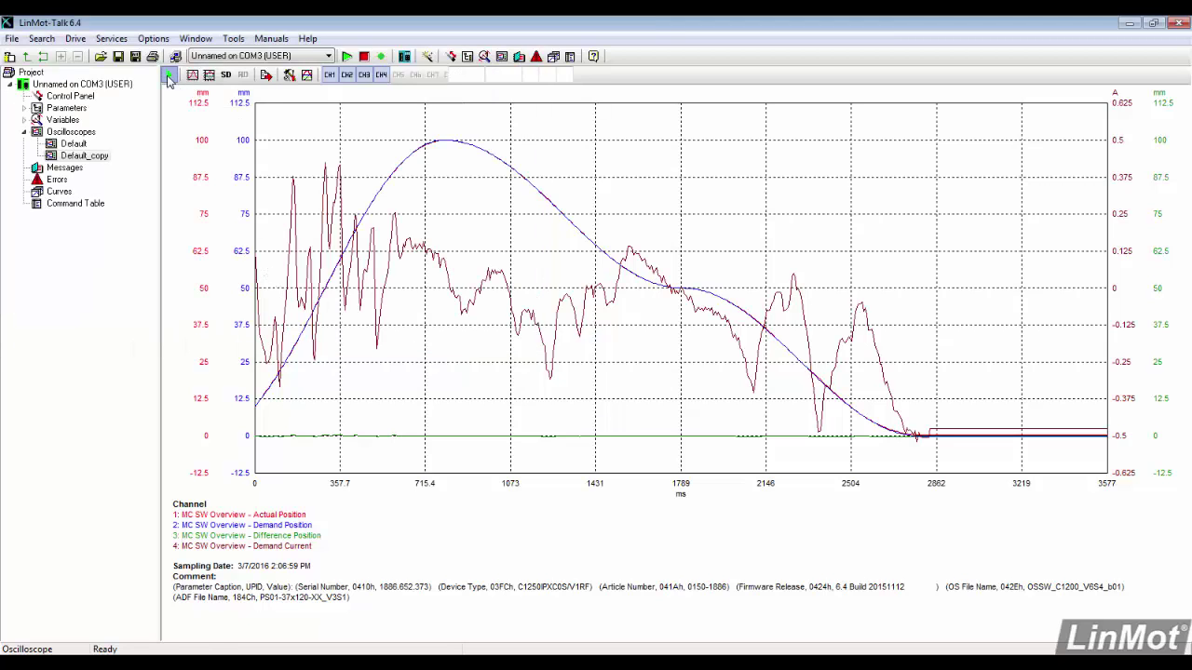
double_click(70, 96)
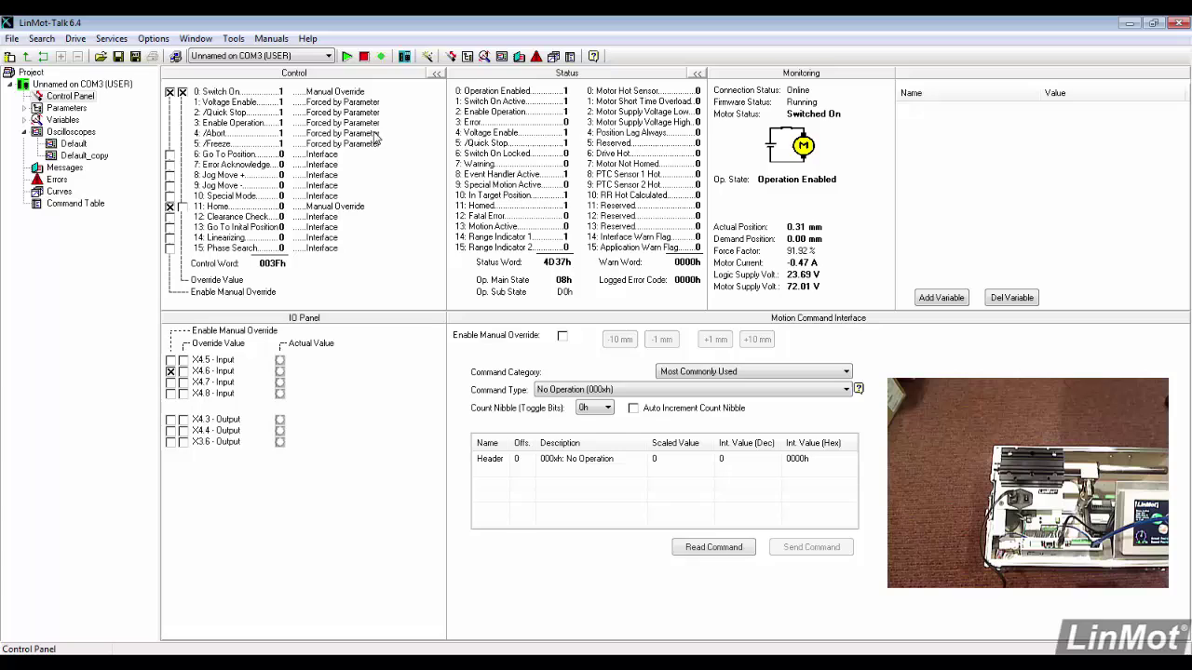
click(183, 370)
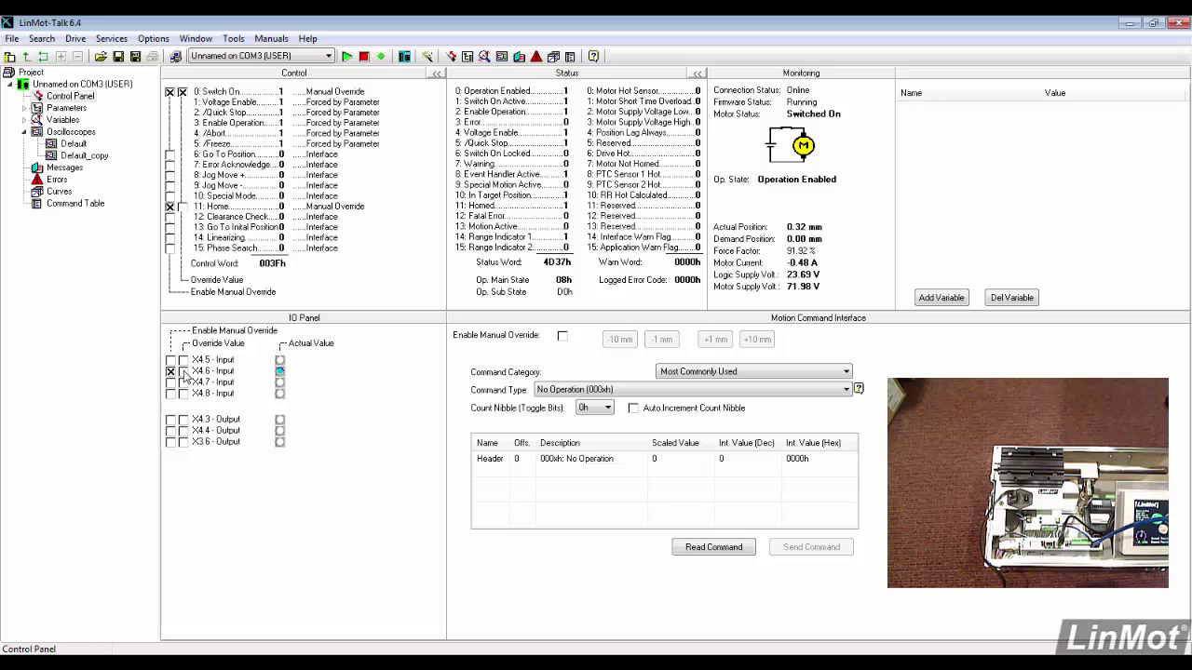
Load the new recording into the Default_copy plot, rescale it, and compare it with Default
click(84, 156)
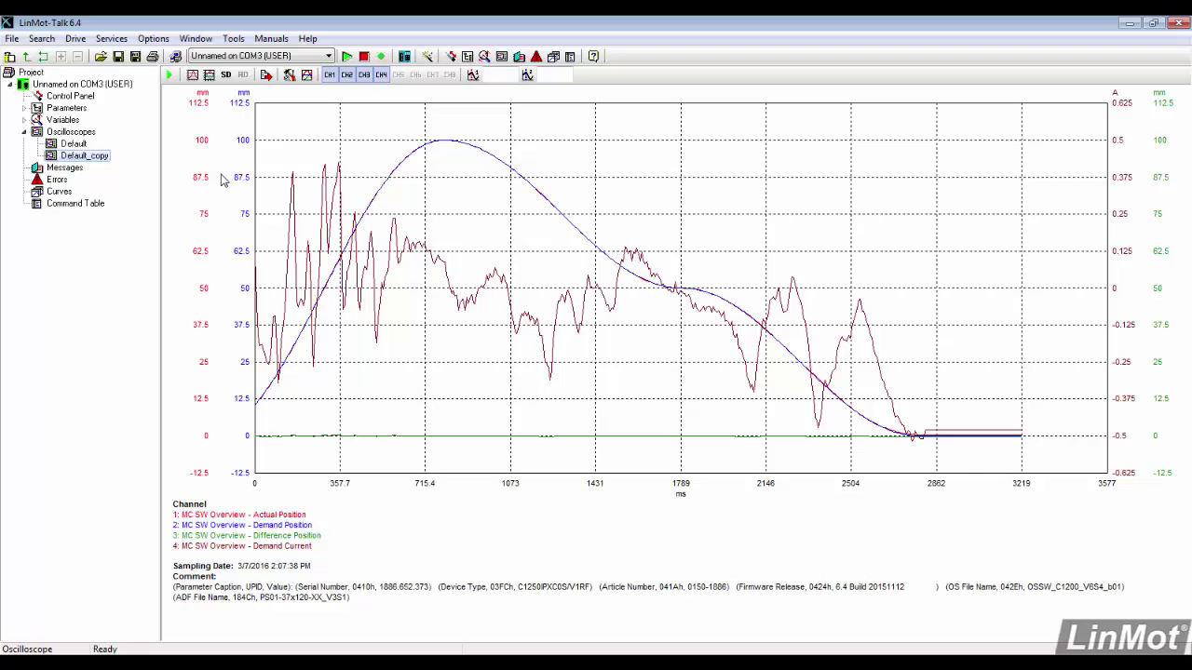
click(208, 76)
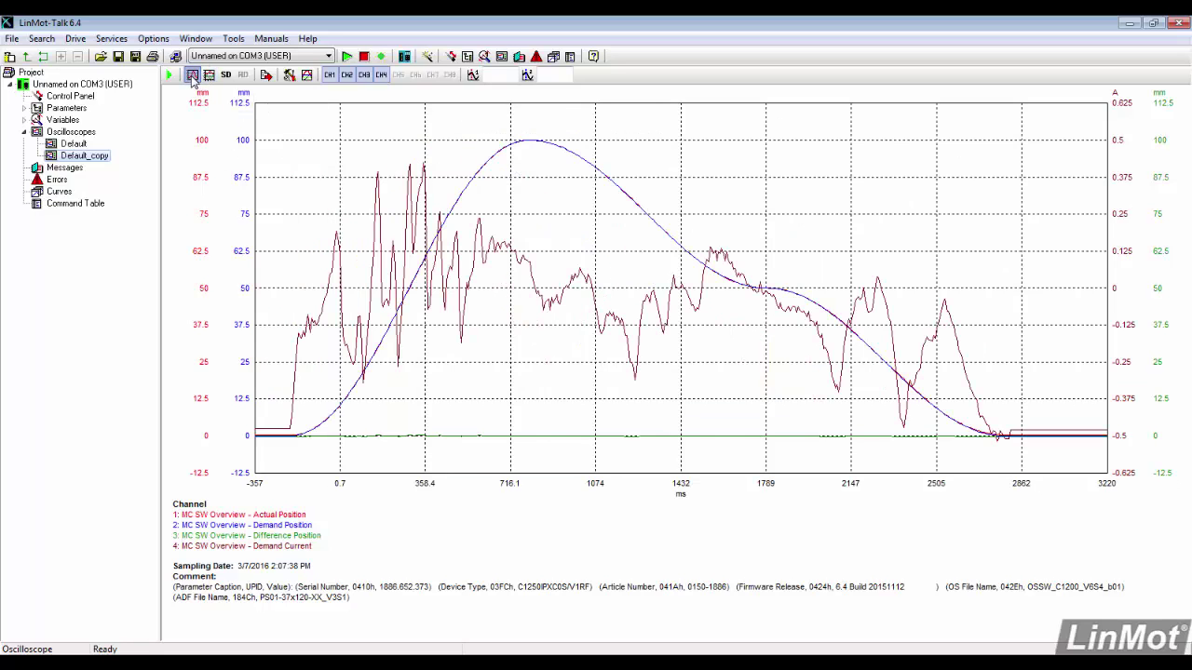
click(192, 74)
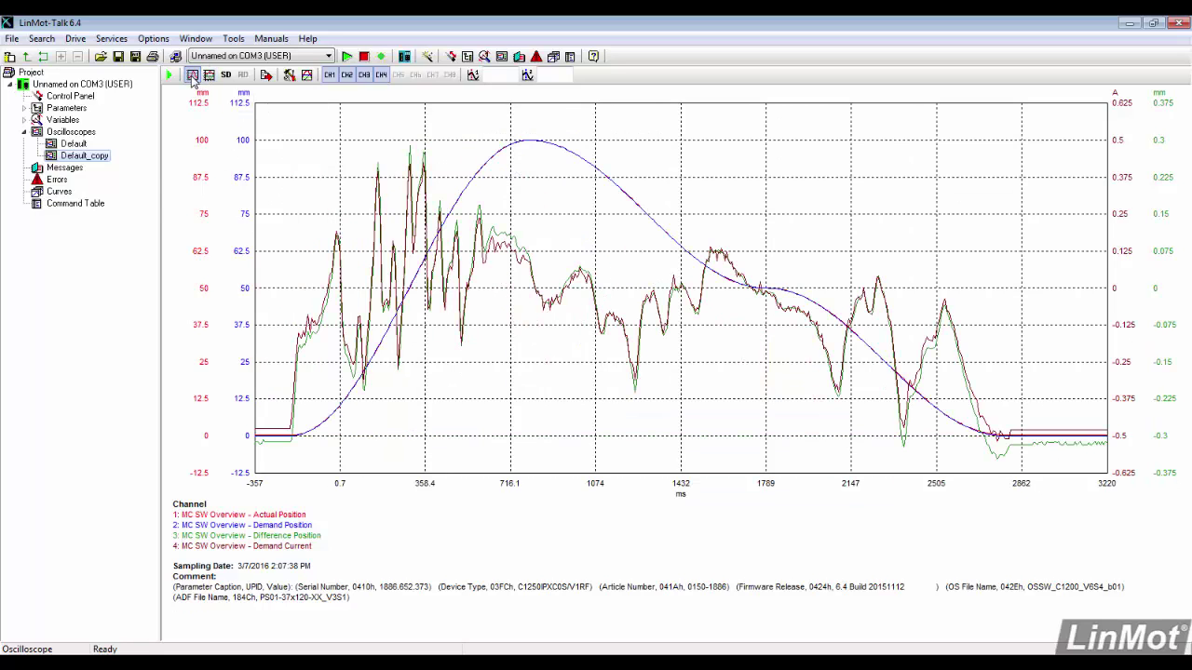
click(76, 144)
click(79, 157)
click(71, 132)
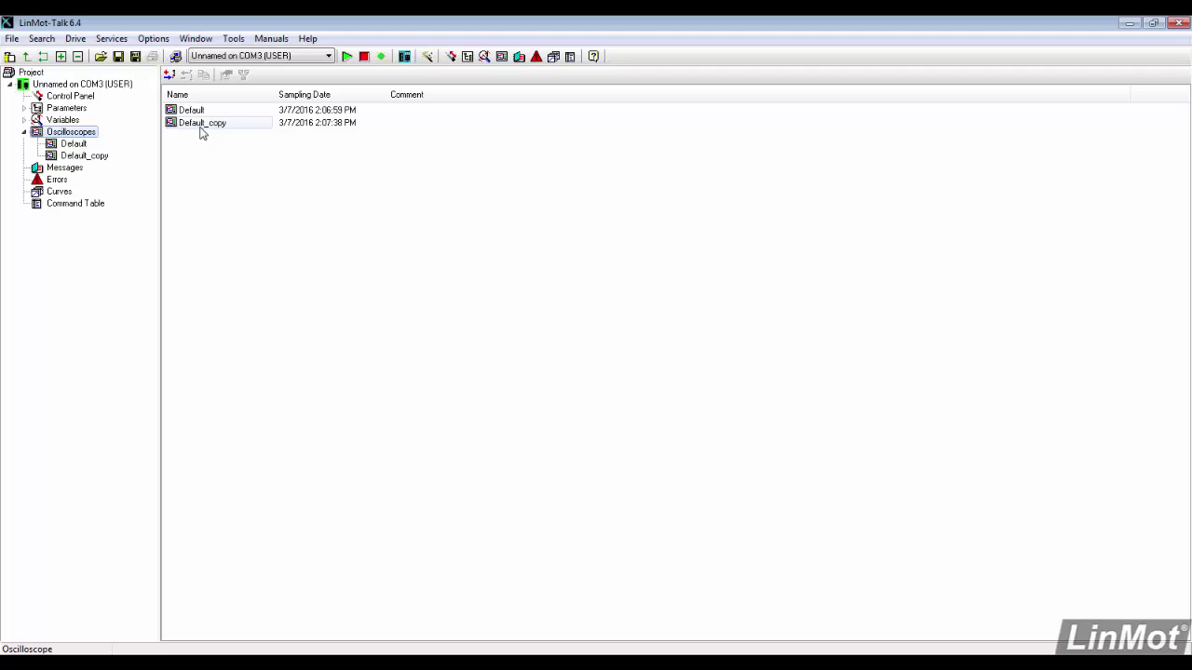
Edit Default_copy's properties: name Default_copy1, comment 'added pretrigger'
click(200, 130)
right_click(200, 130)
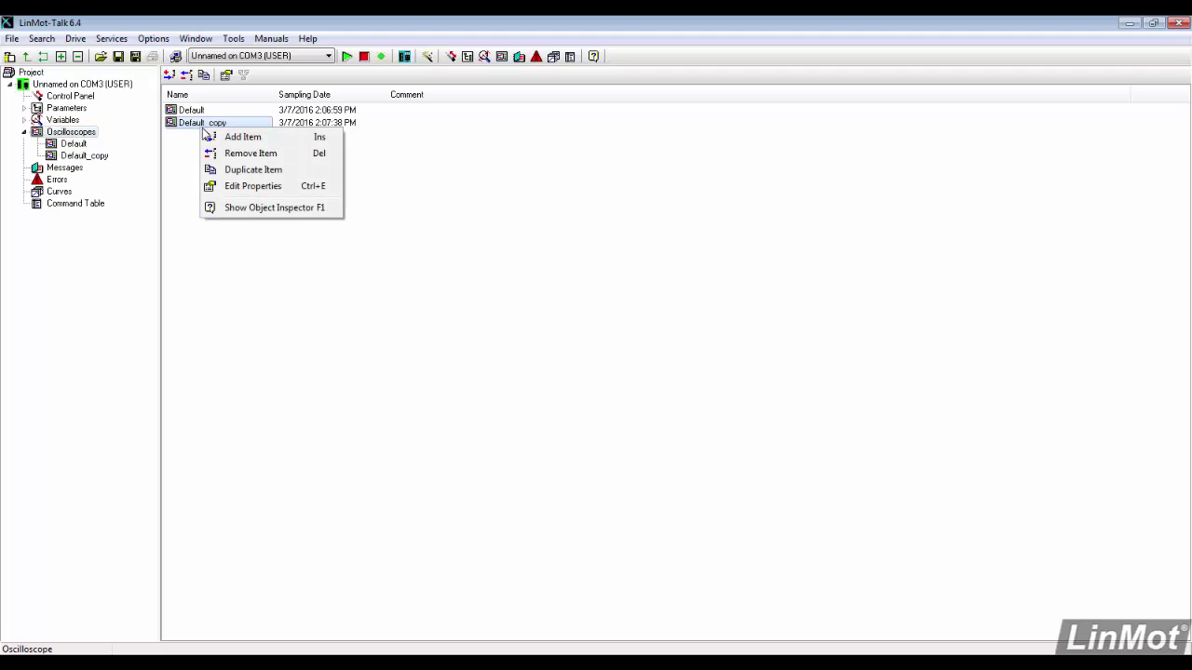
click(247, 187)
click(553, 327)
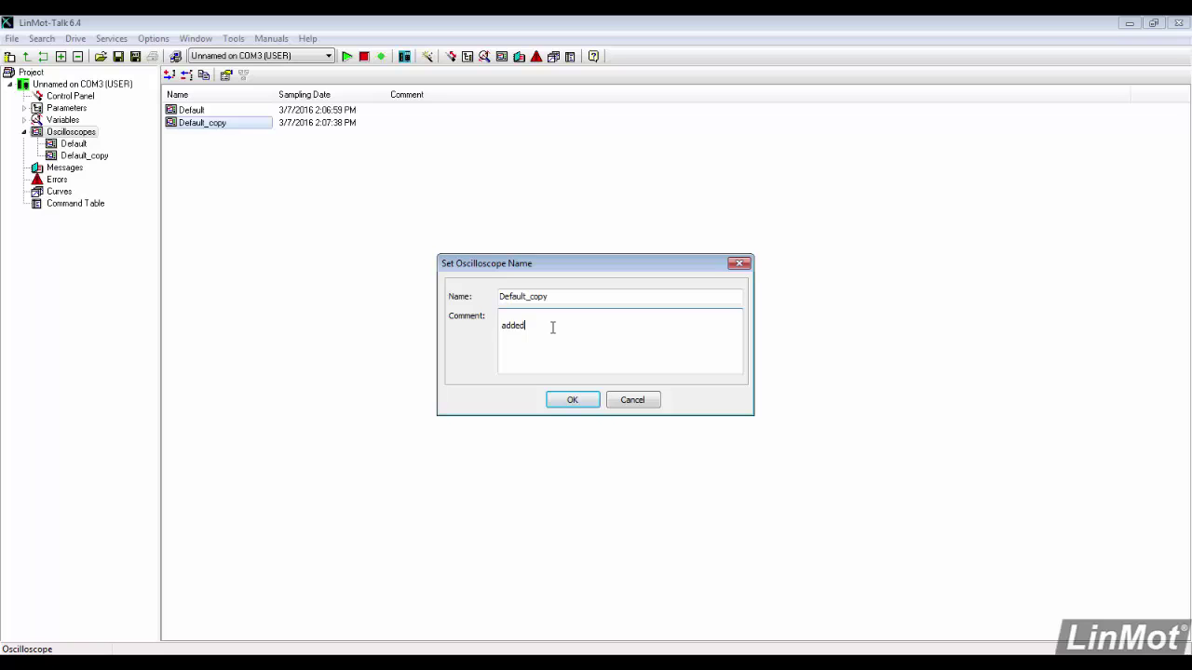
click(573, 401)
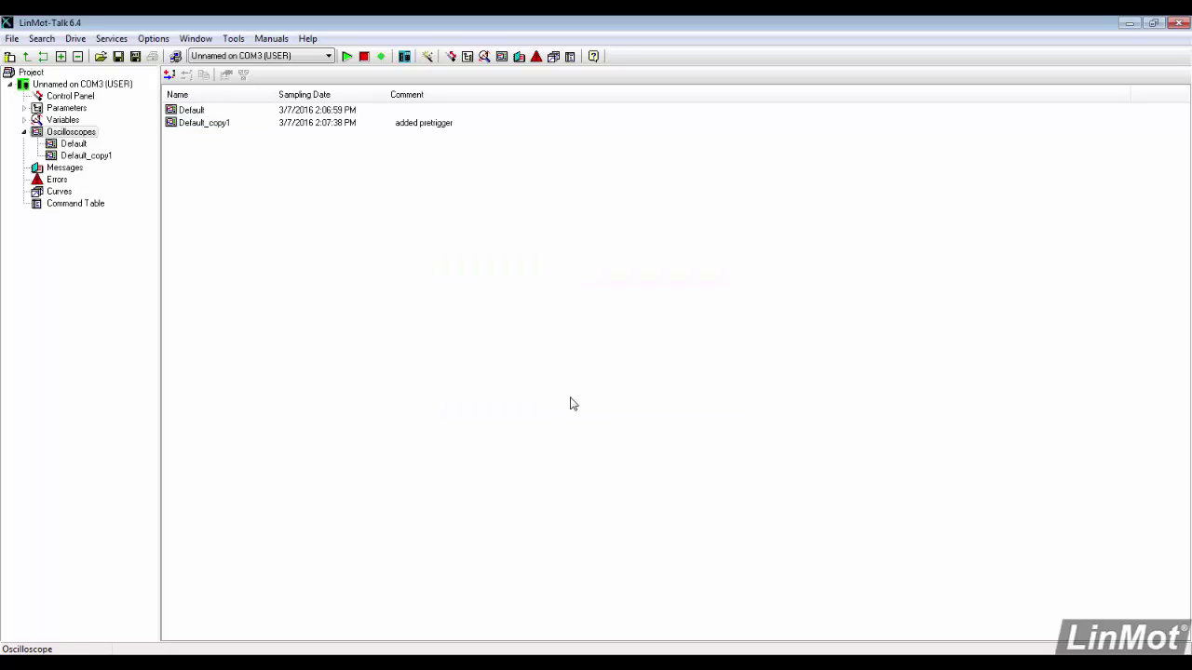
click(202, 124)
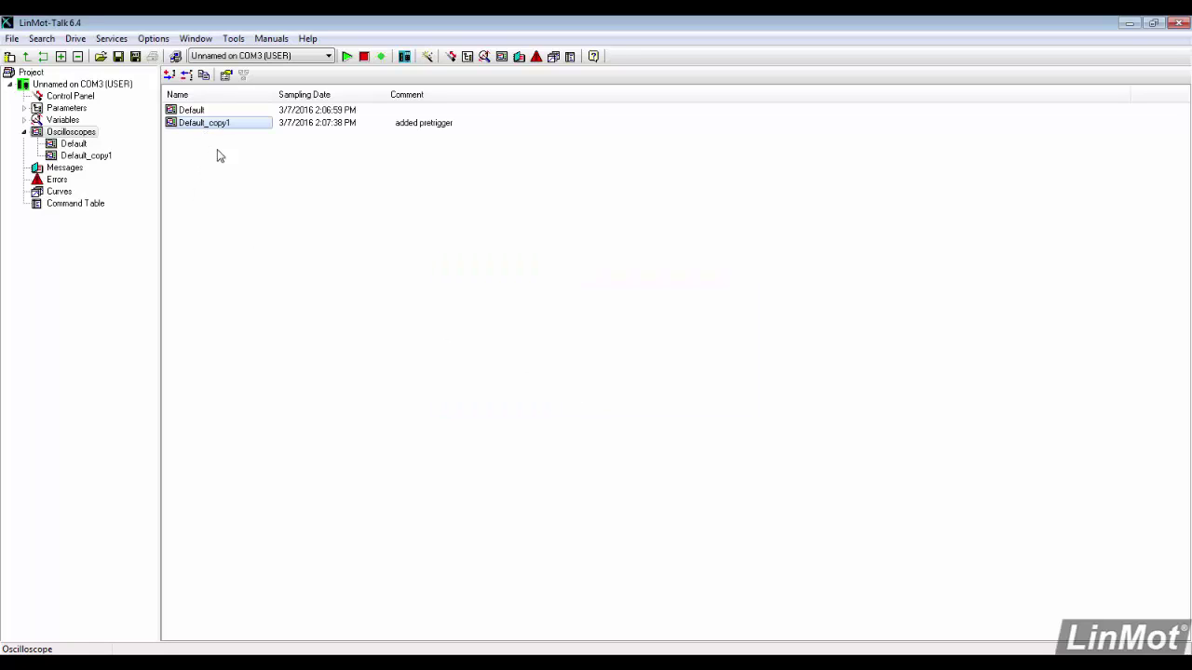
Open Default_copy1, zoom to about 1381–2135 ms, and place a cursor at 1506.8 ms
double_click(230, 126)
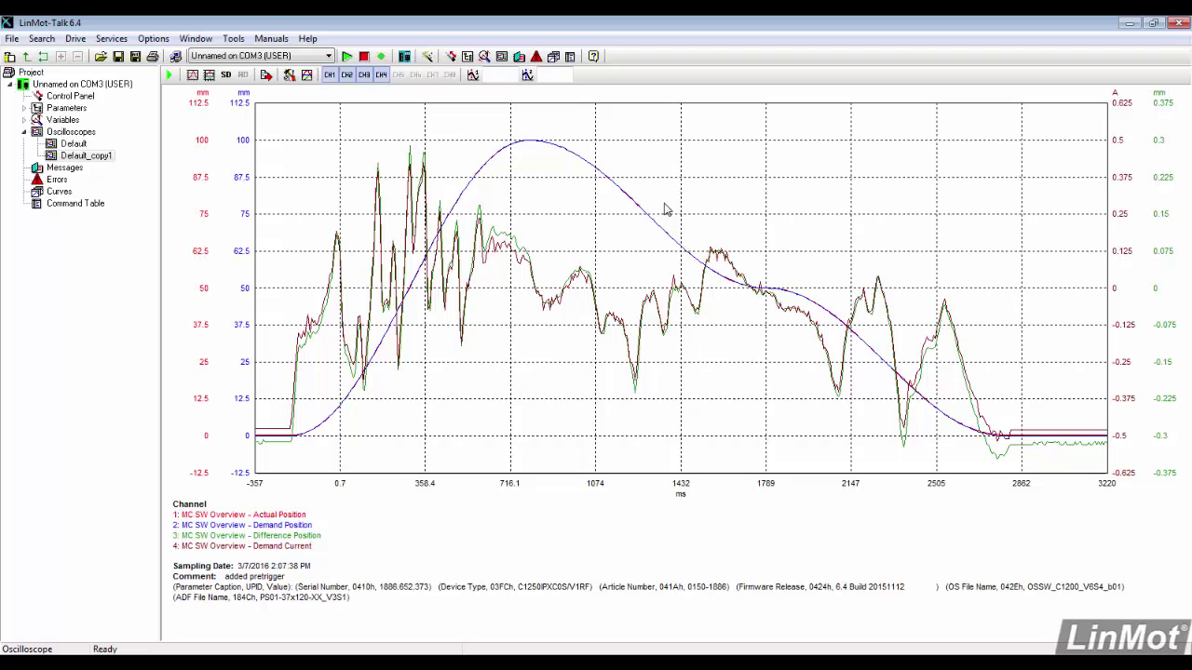
drag(669, 188, 849, 419)
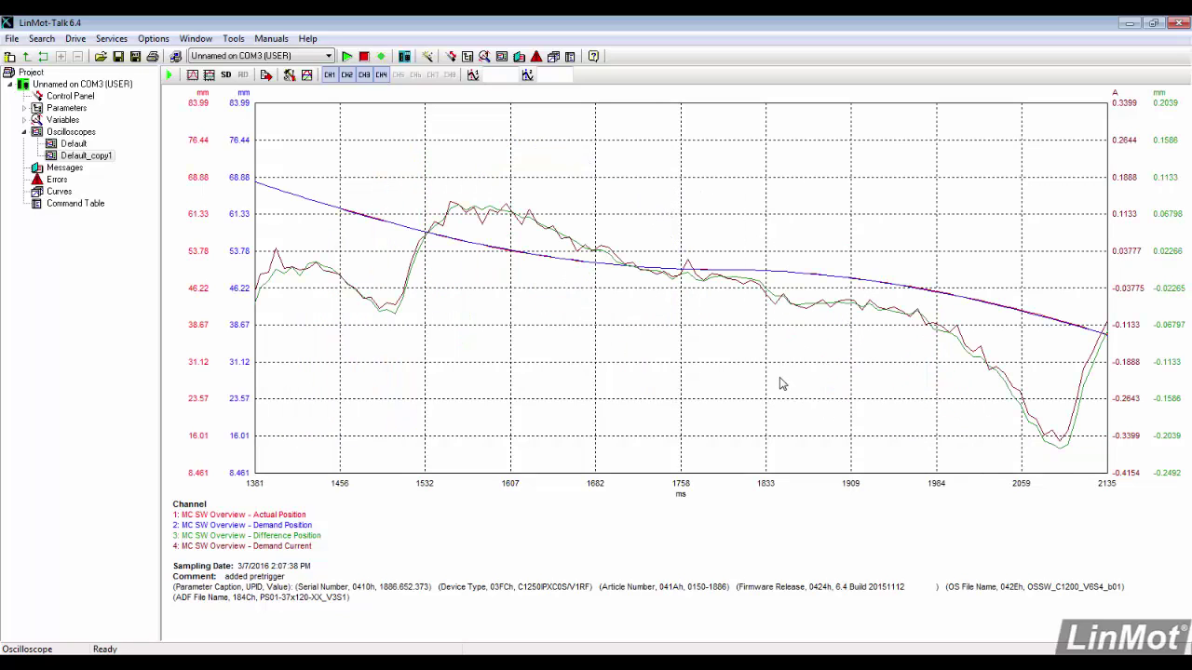
click(473, 74)
drag(426, 386, 399, 382)
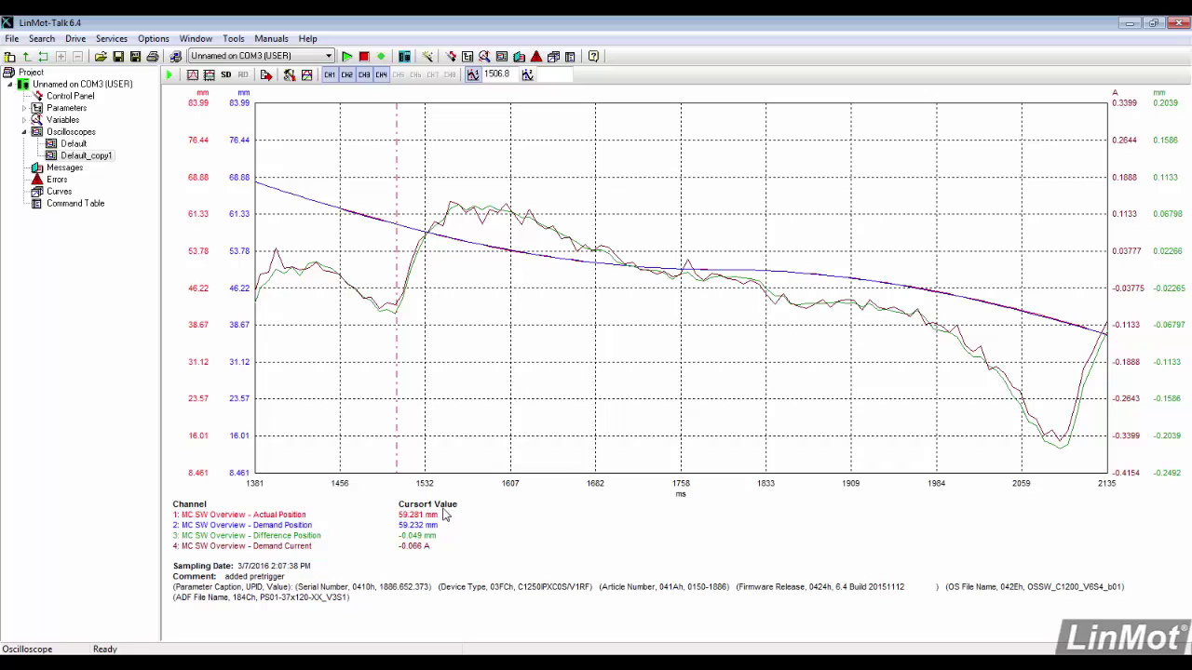
Export the recorded data as curve 8.csv
click(266, 76)
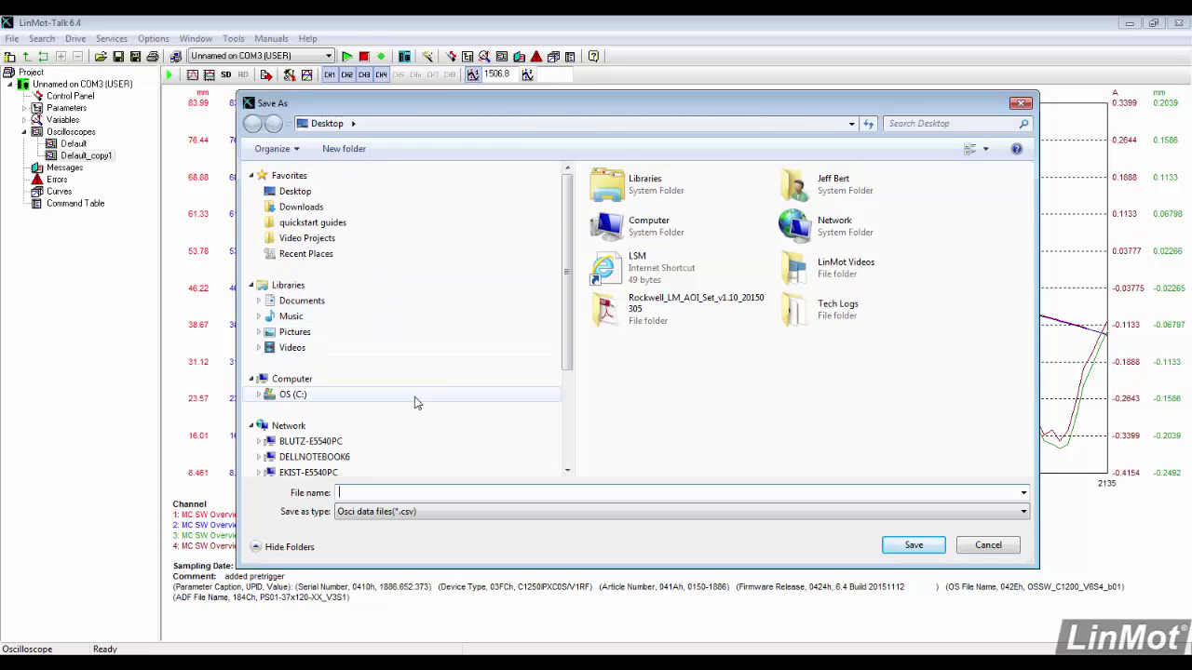
text(curve 8)
key(Return)
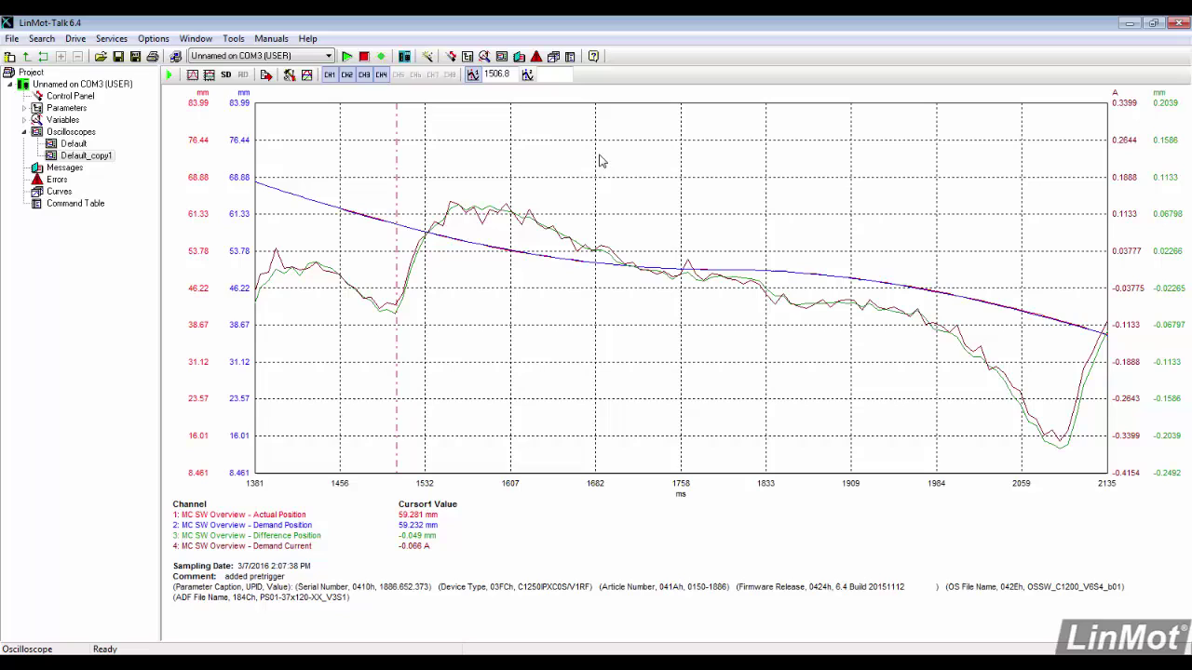
Reread and save all drive variables to the configuration file curve 8.lmc
click(136, 58)
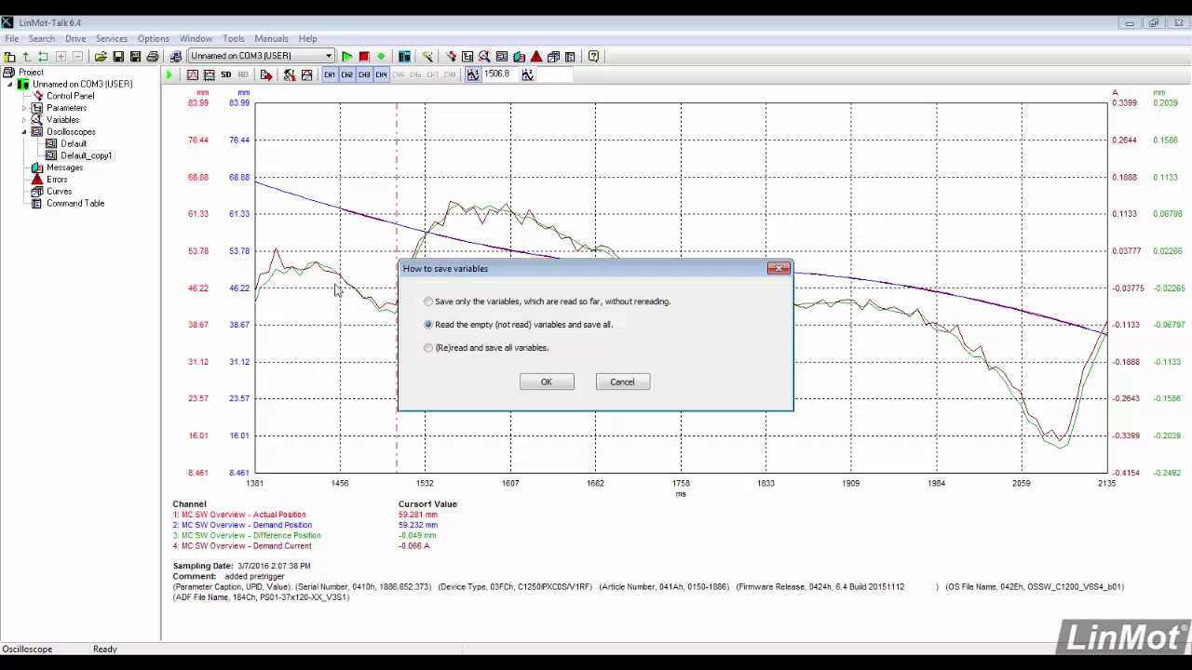
click(428, 350)
click(547, 383)
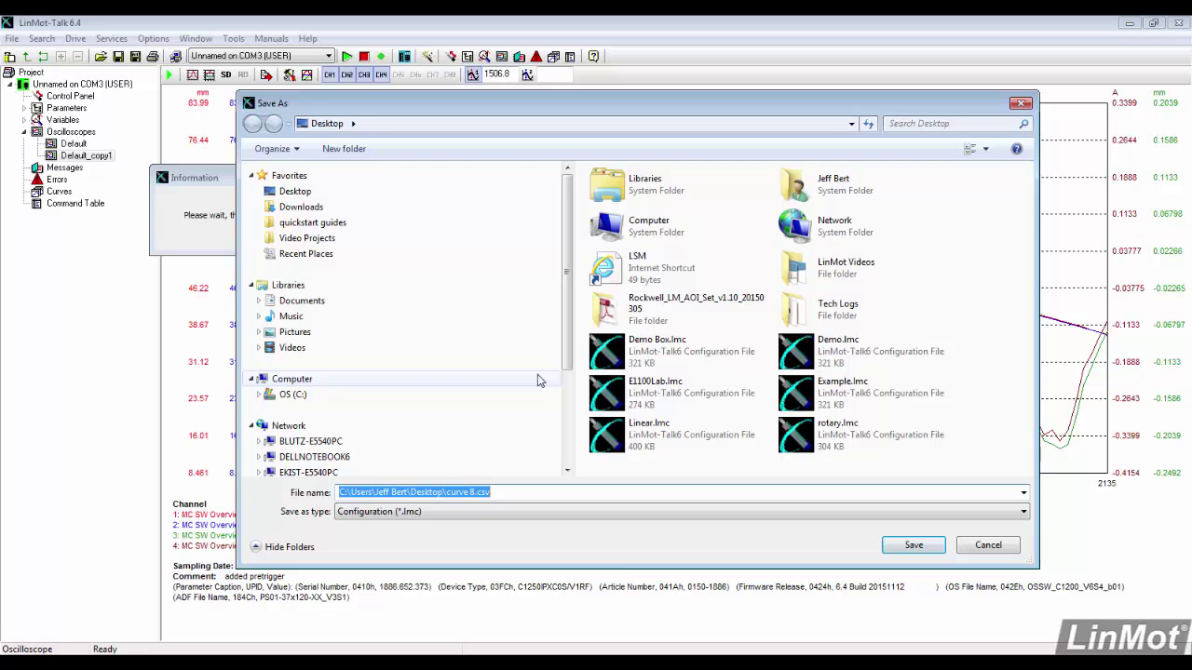
text(curve 8)
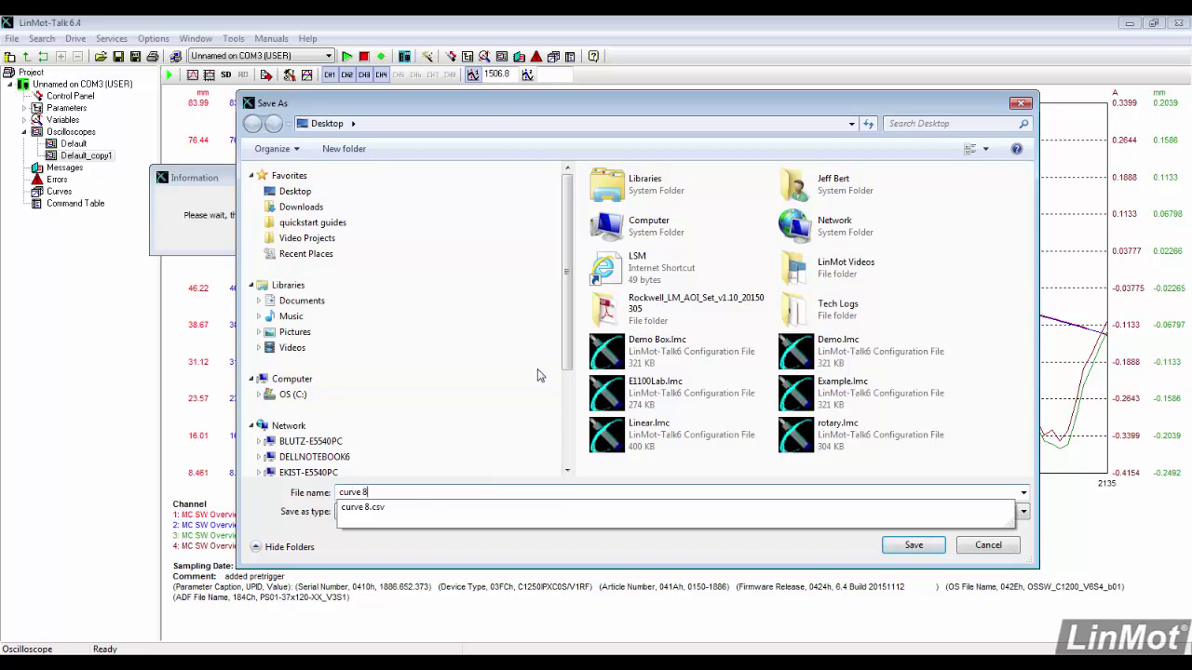
key(Return)
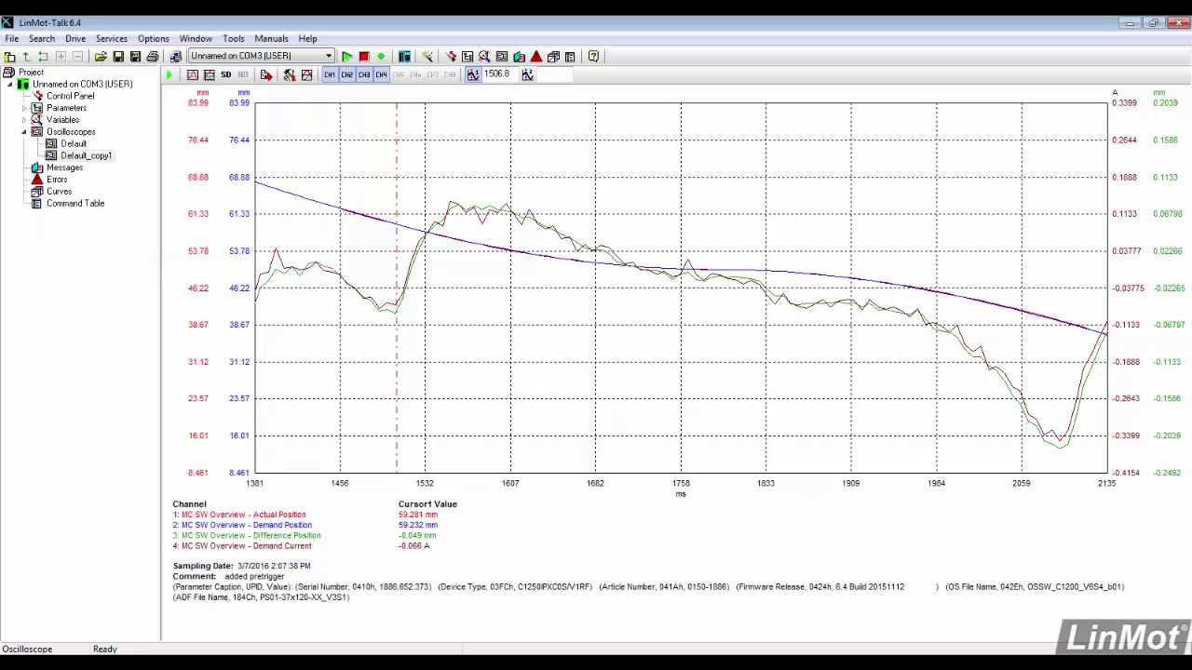
key(super+d)
Open curve 8.csv from the desktop
click(86, 164)
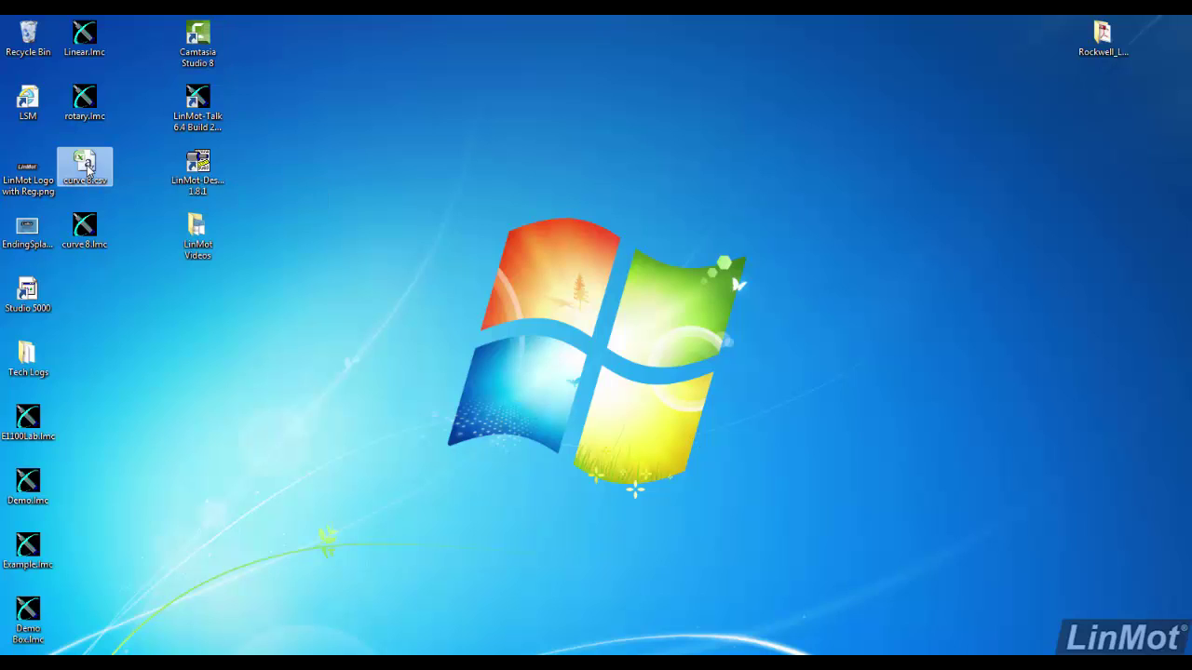
double_click(86, 163)
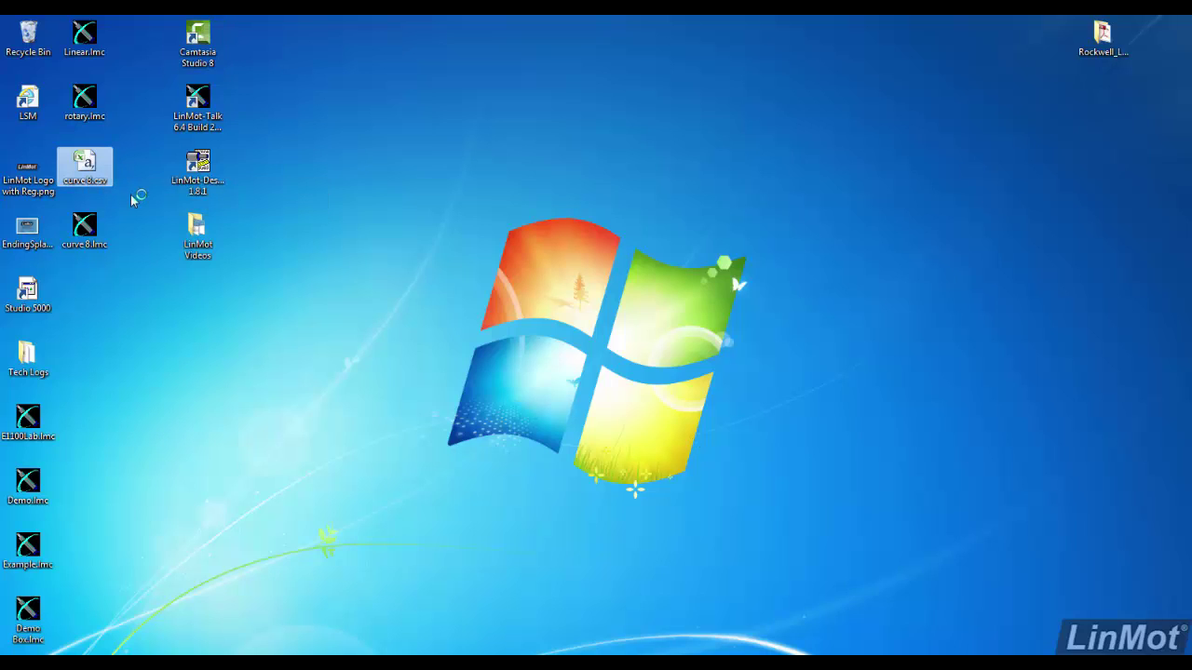